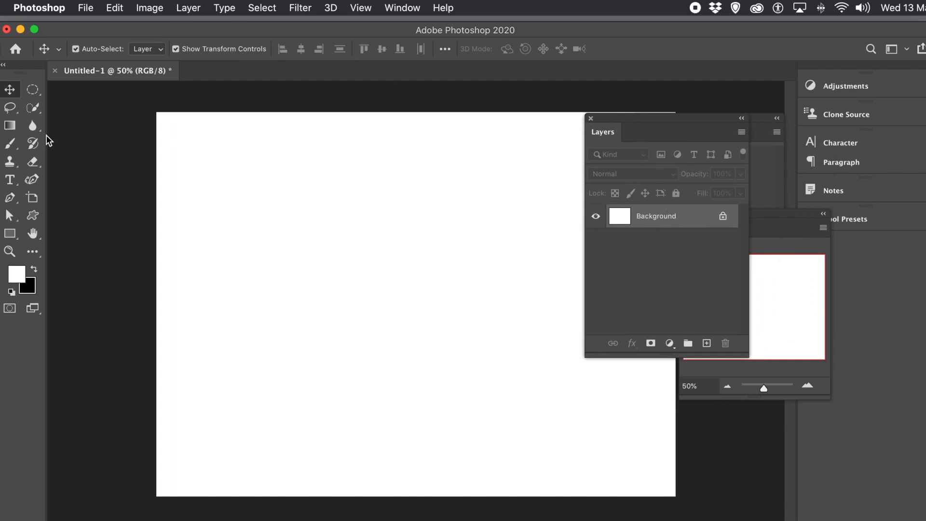
- Draw three overlapping radial gradients in Difference mode across the upper-left, upper-middle and lower-middle areas of the Background layer
left_click(10, 126)
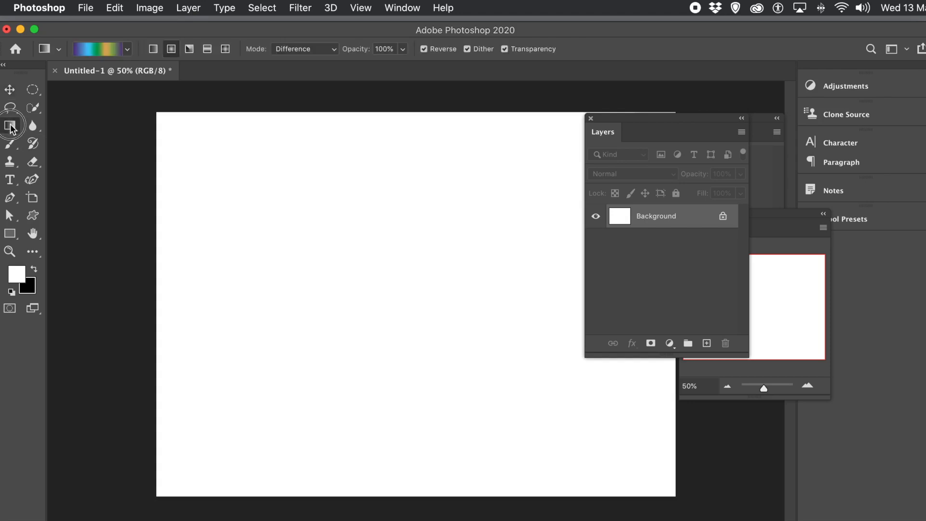
left_click_drag(242, 187, 497, 286)
left_click_drag(455, 172, 439, 303)
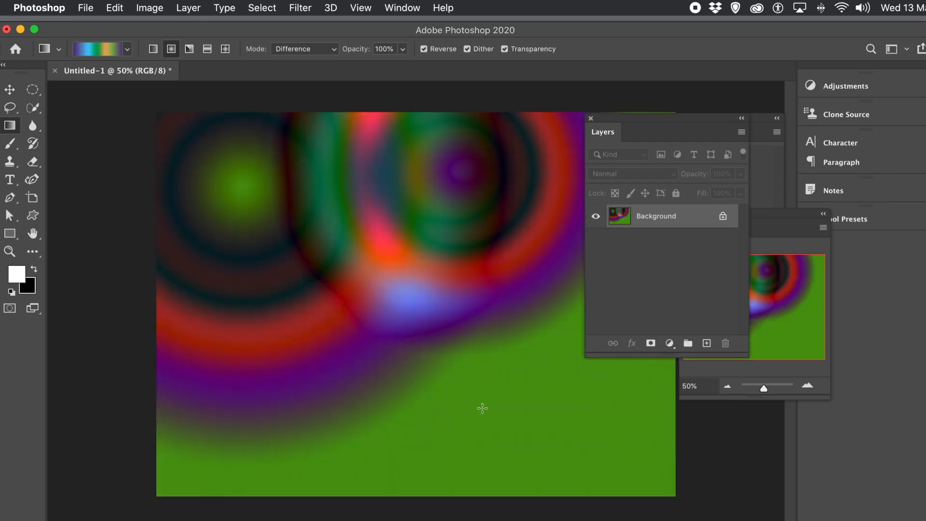
left_click_drag(482, 407, 403, 251)
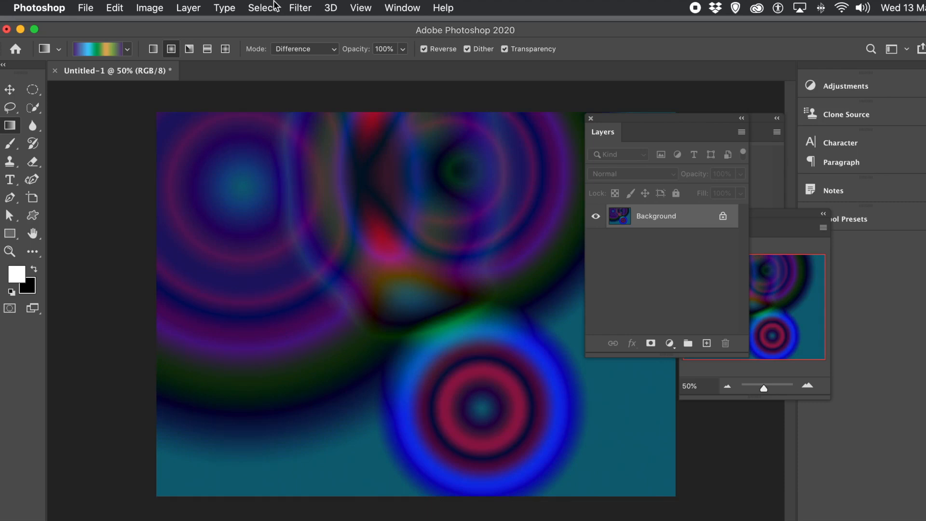
- Convert the gradient-filled Background layer to a smart object
left_click(193, 10)
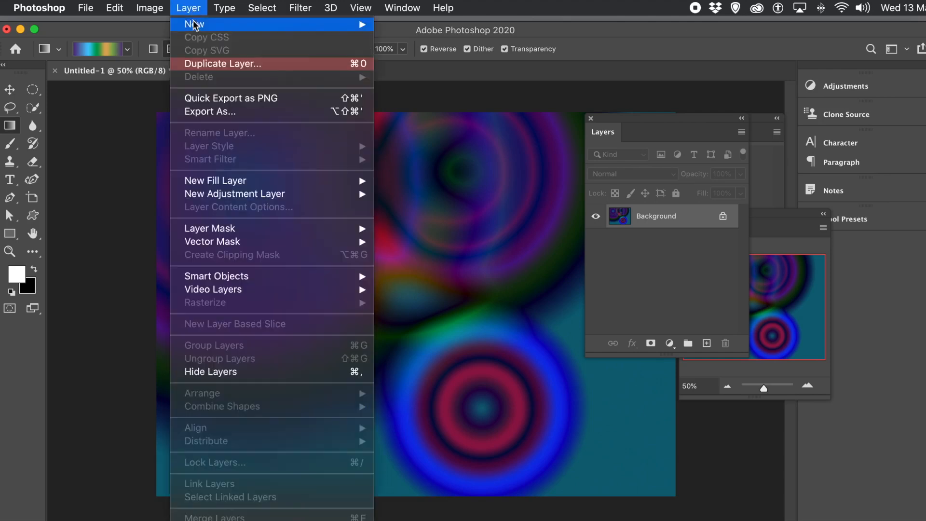
mouse_move(235, 276)
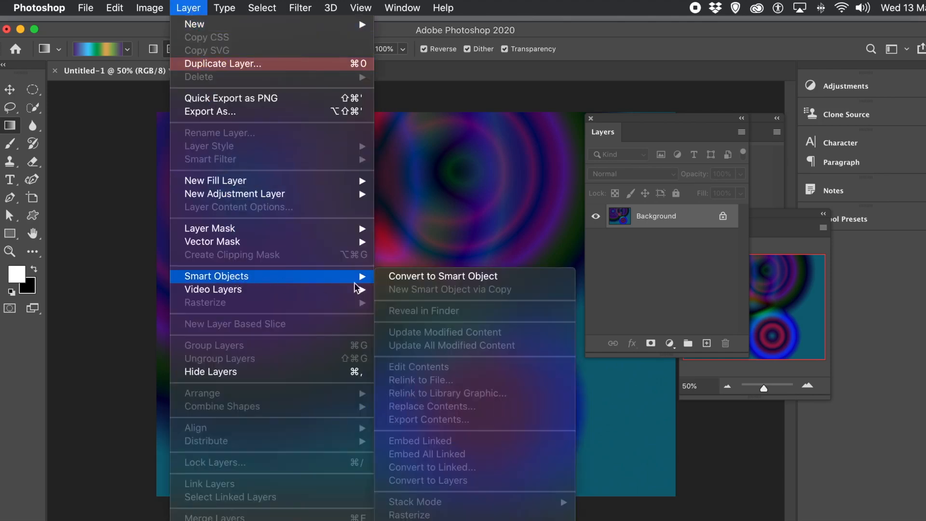
left_click(429, 280)
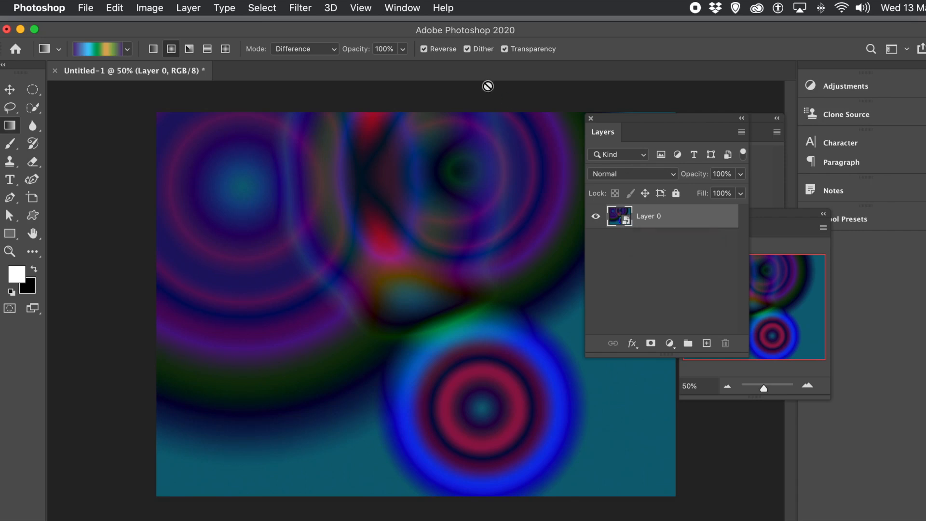
left_click(403, 9)
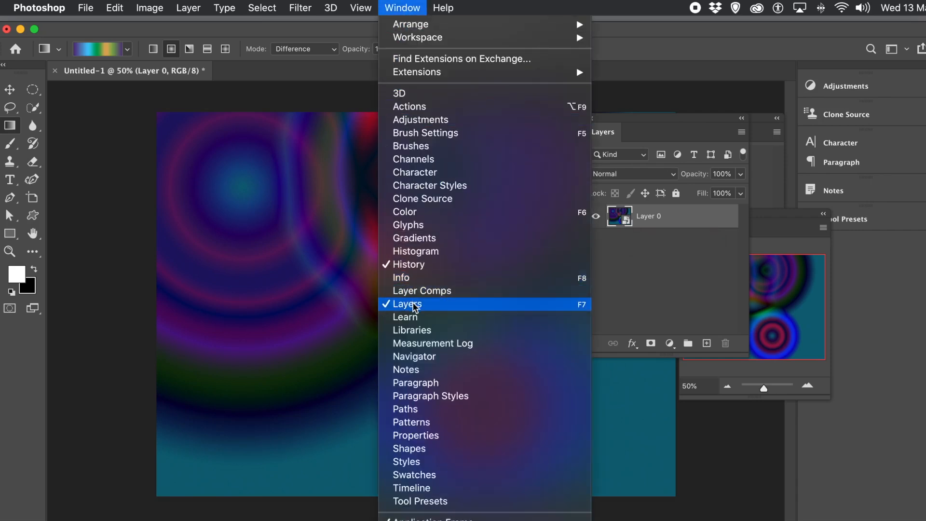
left_click(627, 295)
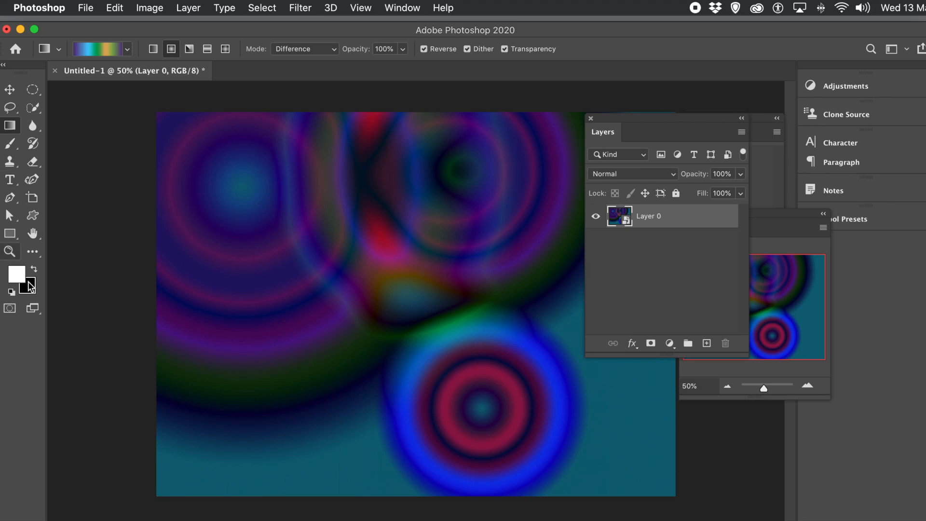
- Draw a rectangle about 920 × 753 px near the middle of the canvas in Shape mode
left_click(10, 235)
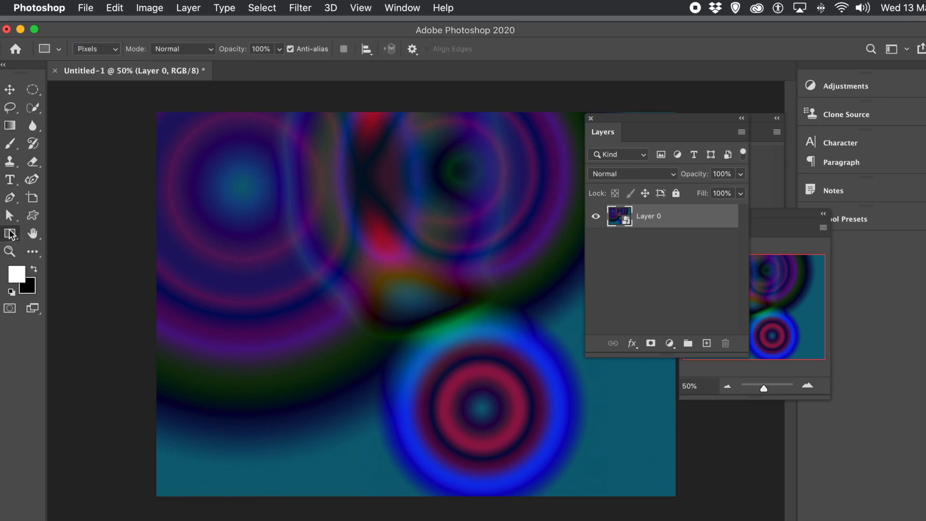
left_click(95, 50)
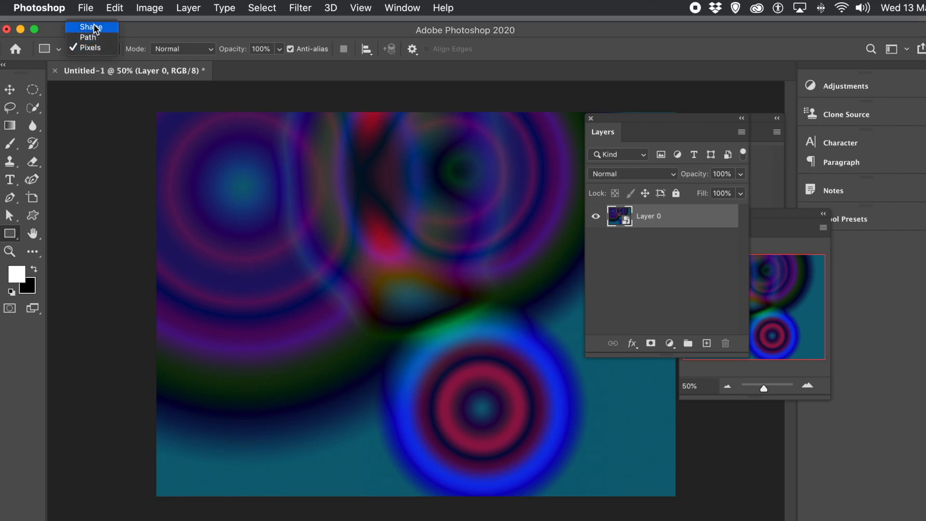
left_click(95, 27)
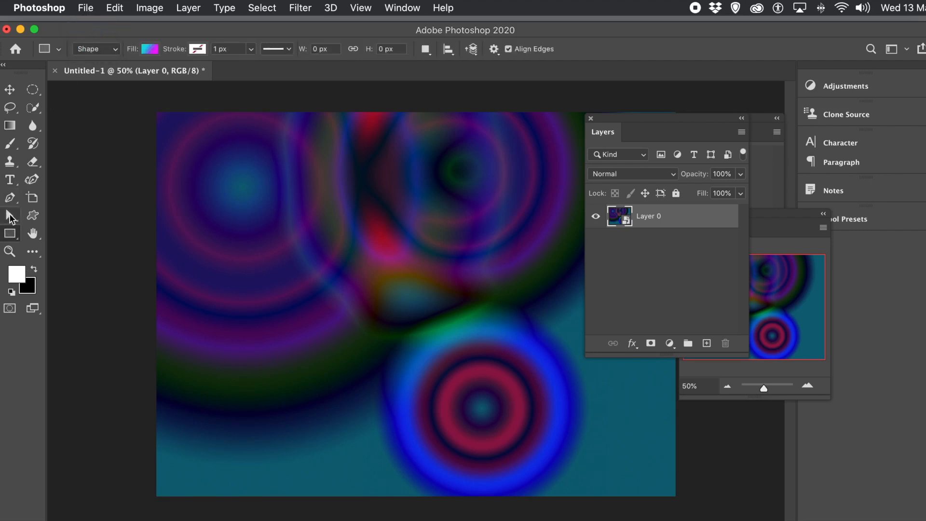
left_click_drag(314, 209, 473, 339)
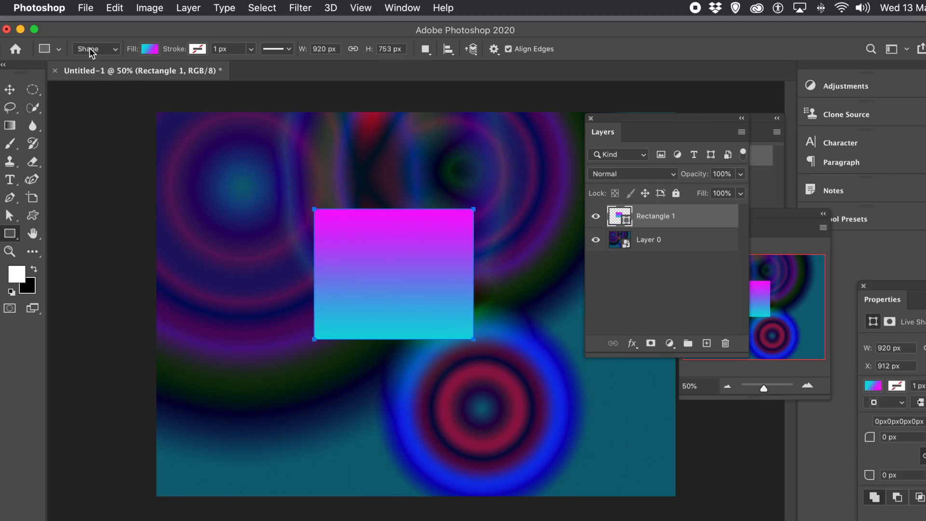
- Convert the rectangle shape layer to a smart object
left_click(194, 7)
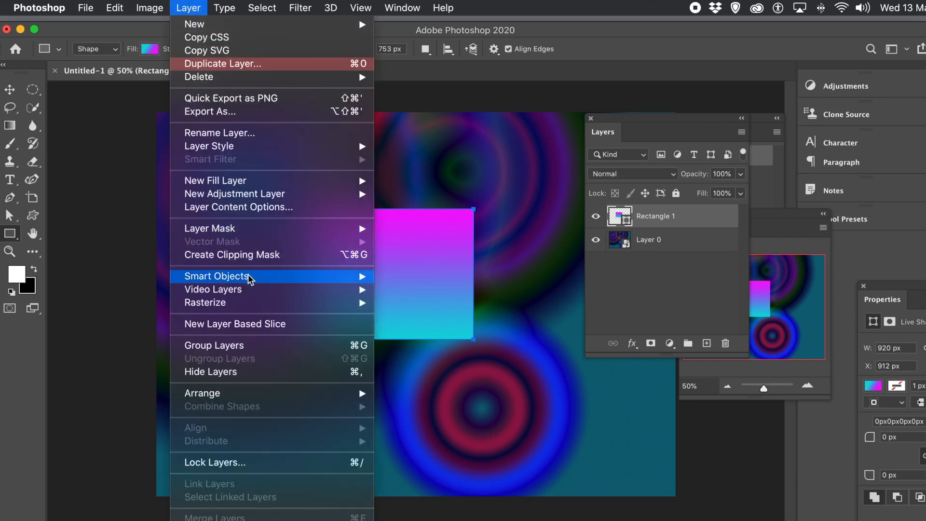
mouse_move(249, 279)
left_click(416, 277)
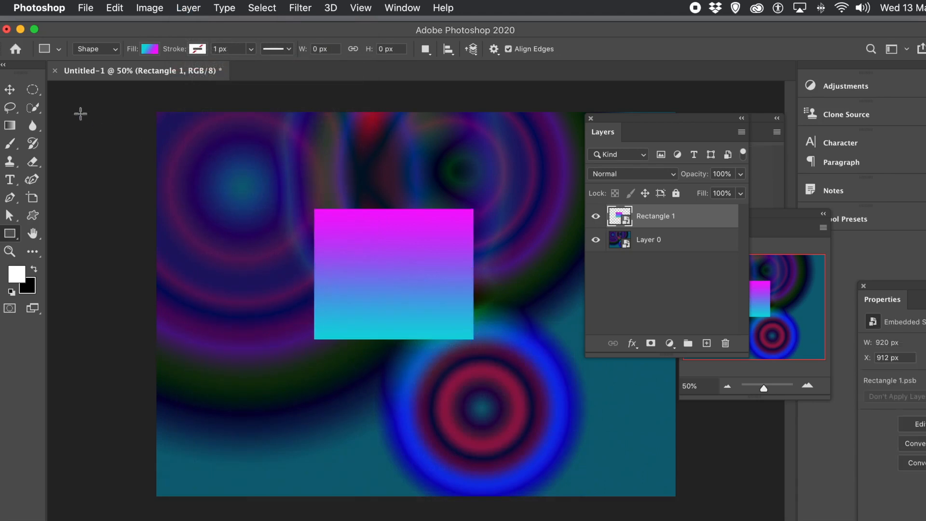
- Delete the rectangle layer and flatten the remaining smart object into a Background layer
left_click(10, 90)
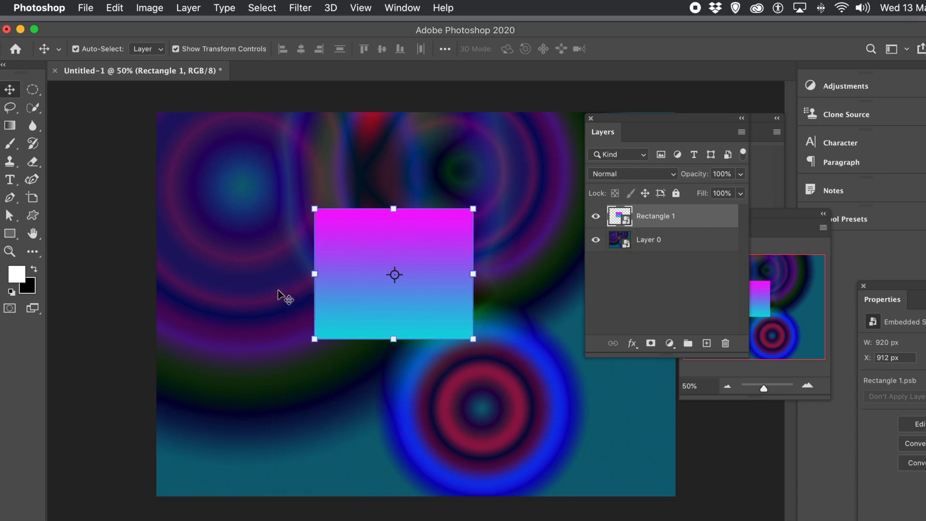
key("Delete")
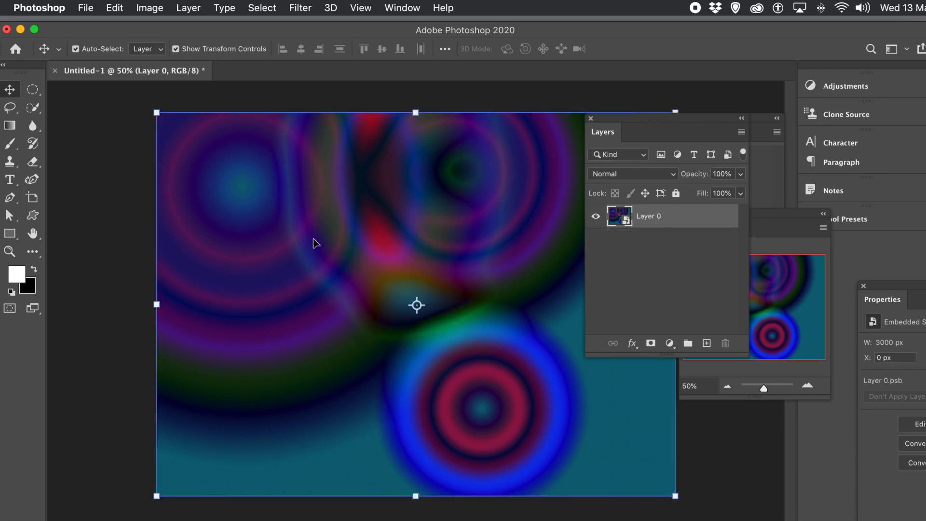
left_click(189, 8)
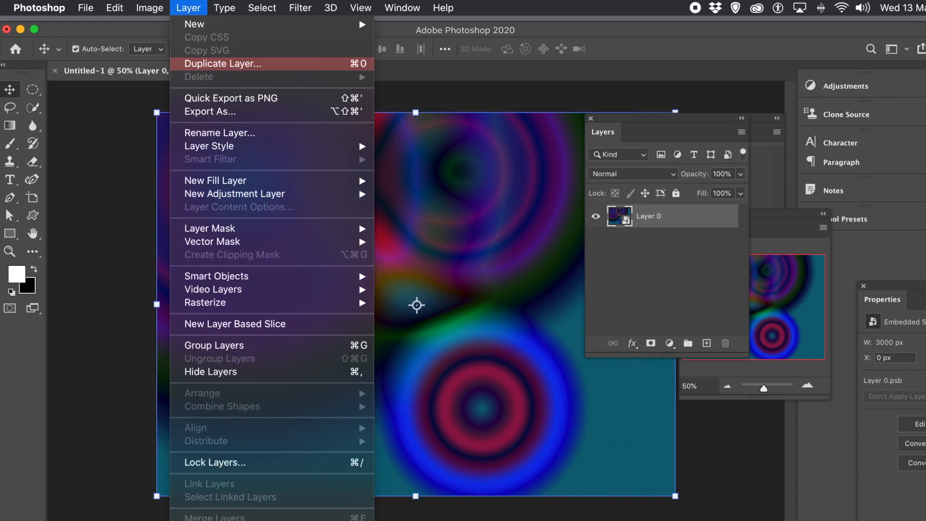
left_click(212, 520)
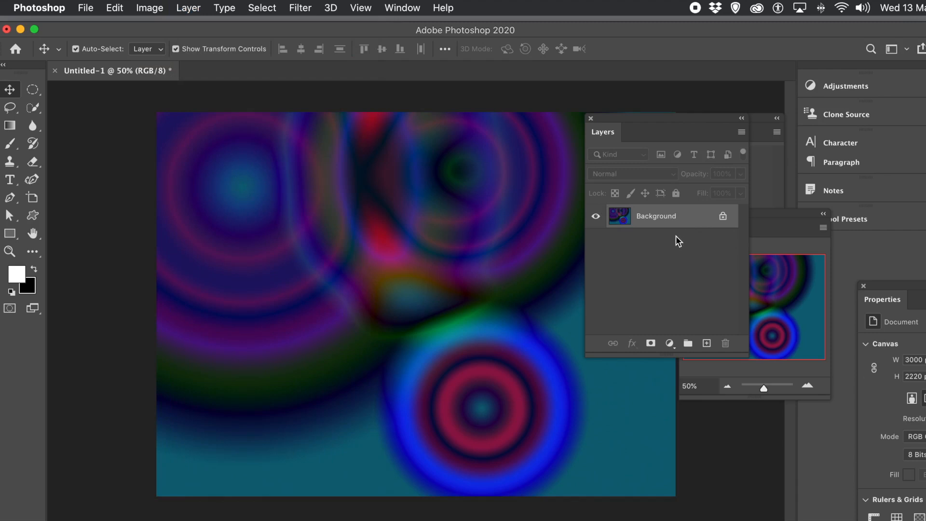
- Make an elliptical selection about 769 px wide around the lower red ring pattern, and move the Layers and Navigator panels off the canvas
left_click(34, 90)
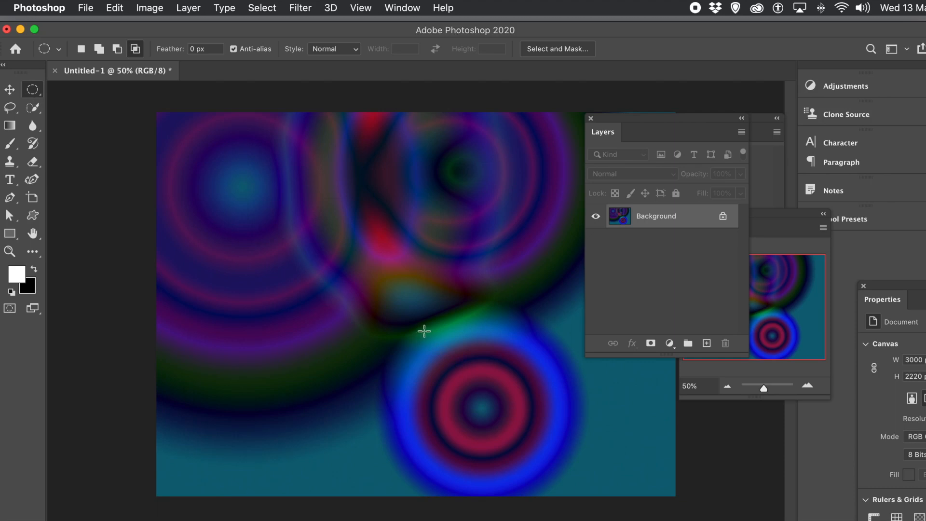
left_click_drag(420, 330, 551, 484)
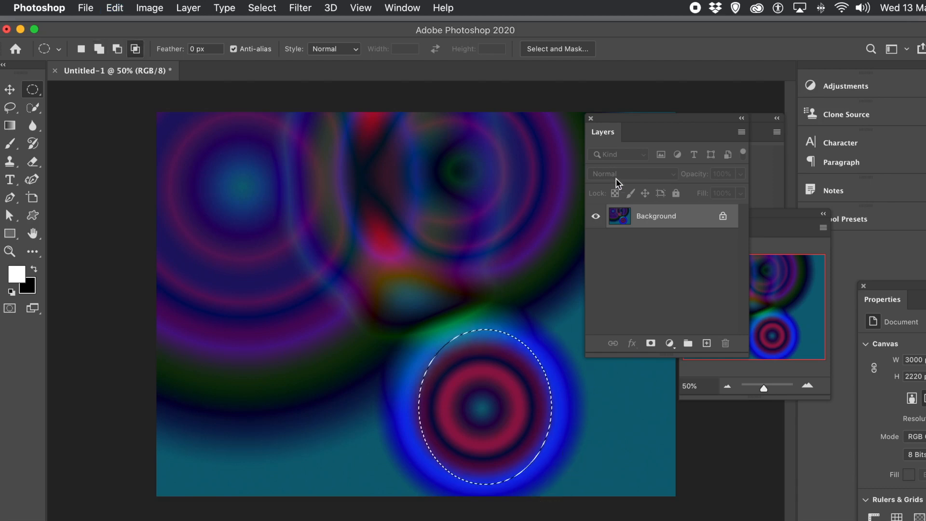
left_click_drag(614, 120, 729, 111)
left_click(640, 119)
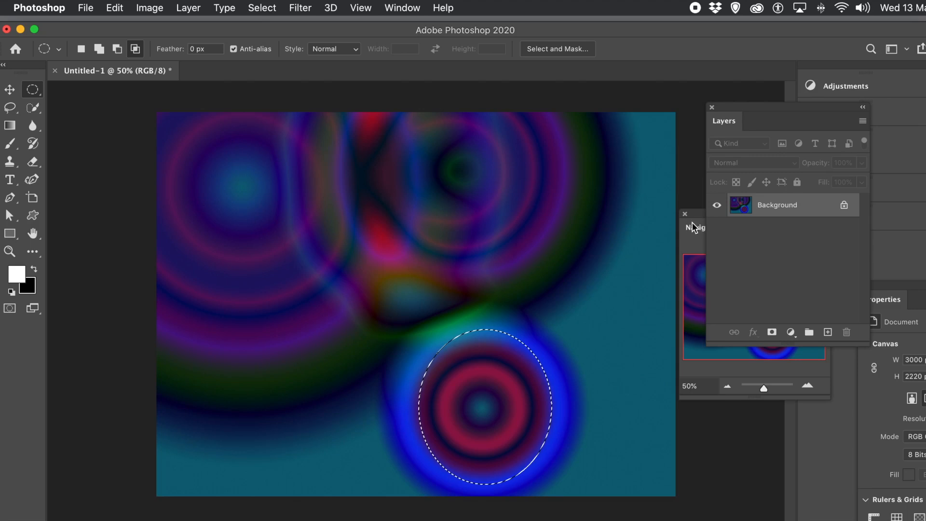
left_click_drag(693, 217, 788, 357)
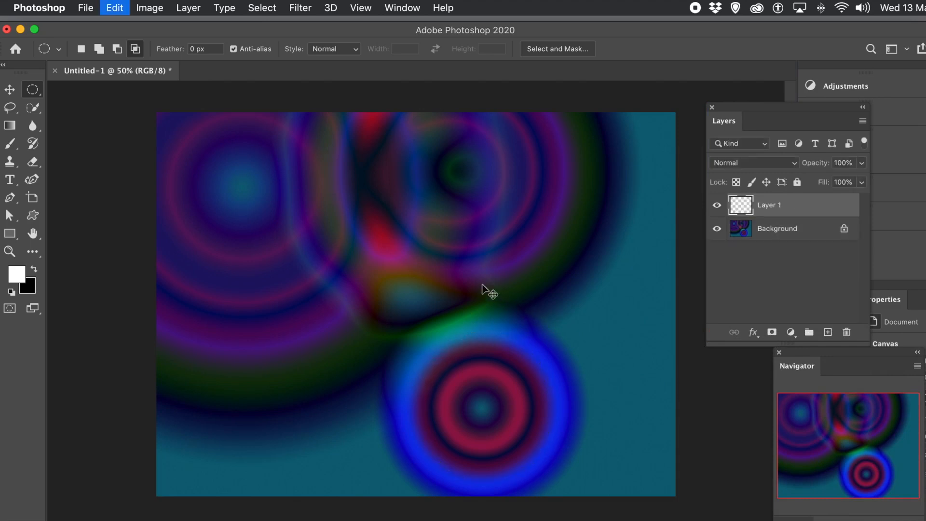
- Copy the selected ring pattern, paste it as a new layer and move the copy to just left of the canvas centre
key("super+c")
key("super+v")
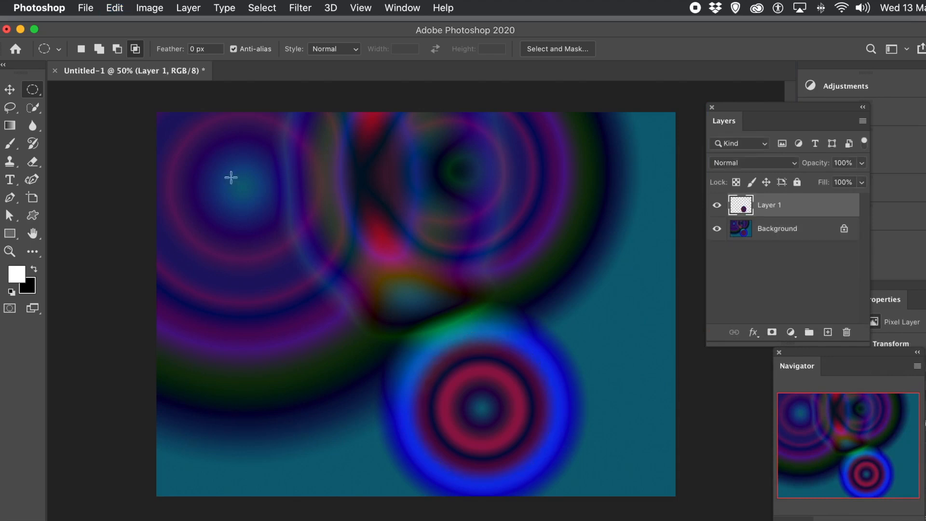
left_click(10, 91)
left_click_drag(492, 386, 365, 249)
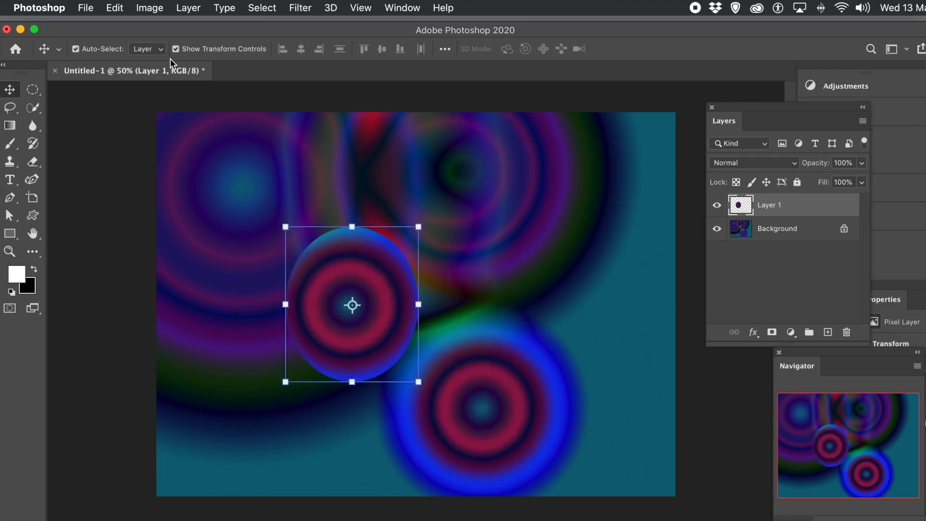
left_click(112, 8)
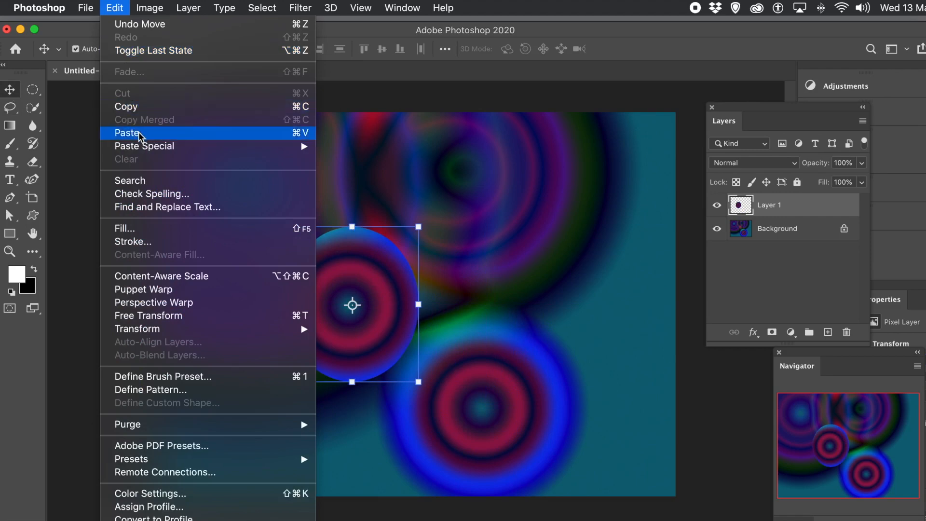
left_click(400, 31)
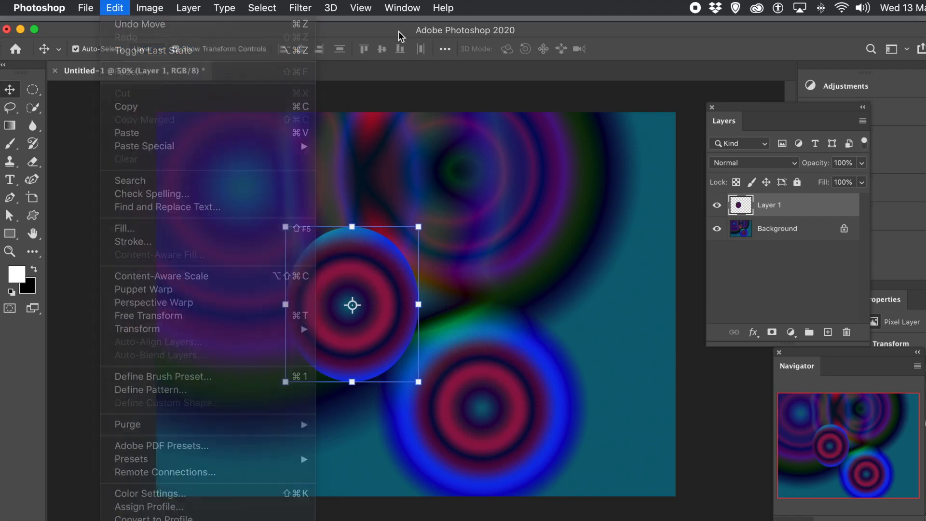
mouse_move(390, 262)
left_mouse_down()
mouse_move(419, 236)
mouse_move(395, 247)
left_mouse_up()
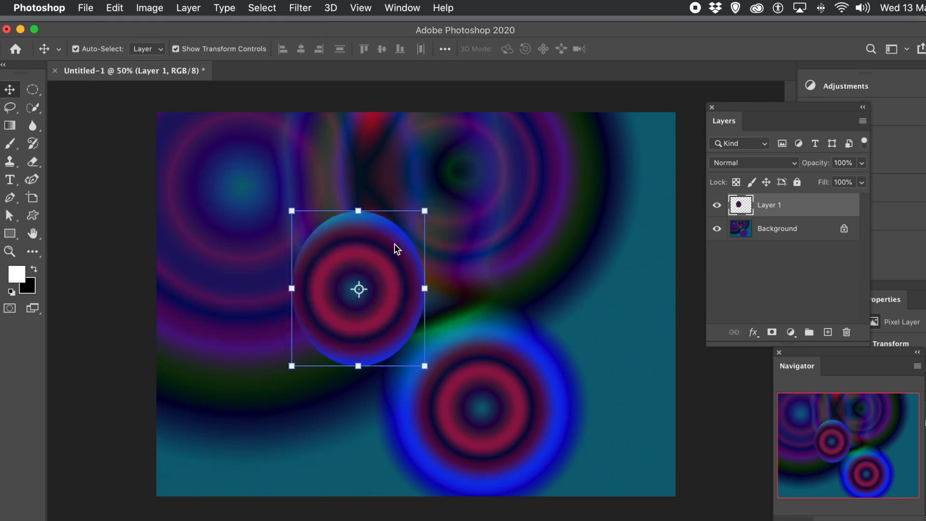
- Convert the pasted oval layer to a smart object and bring the Layers panel back over the canvas
left_click(188, 8)
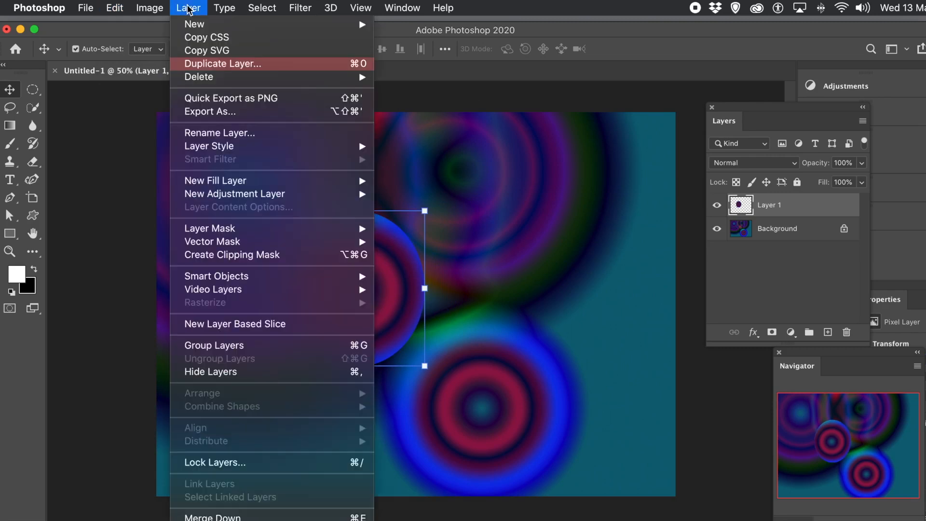
mouse_move(223, 280)
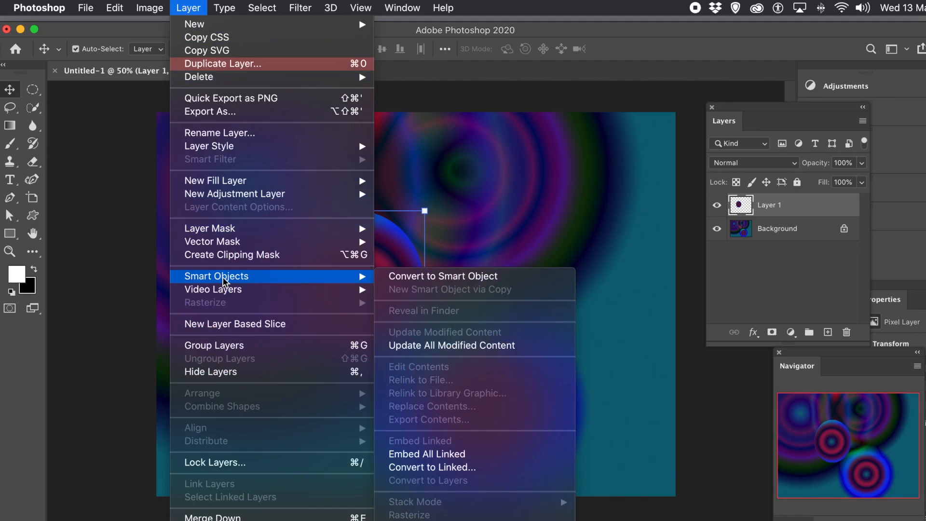
left_click(415, 279)
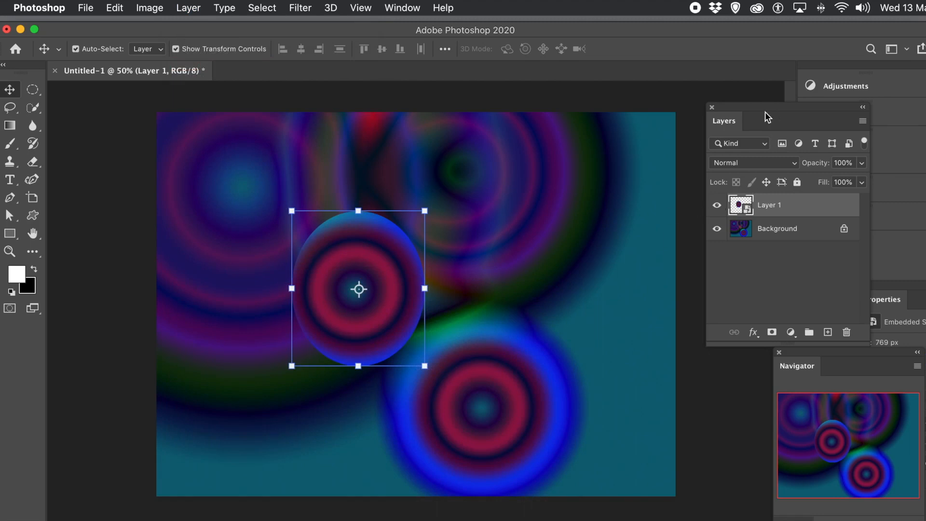
left_click_drag(742, 113, 582, 132)
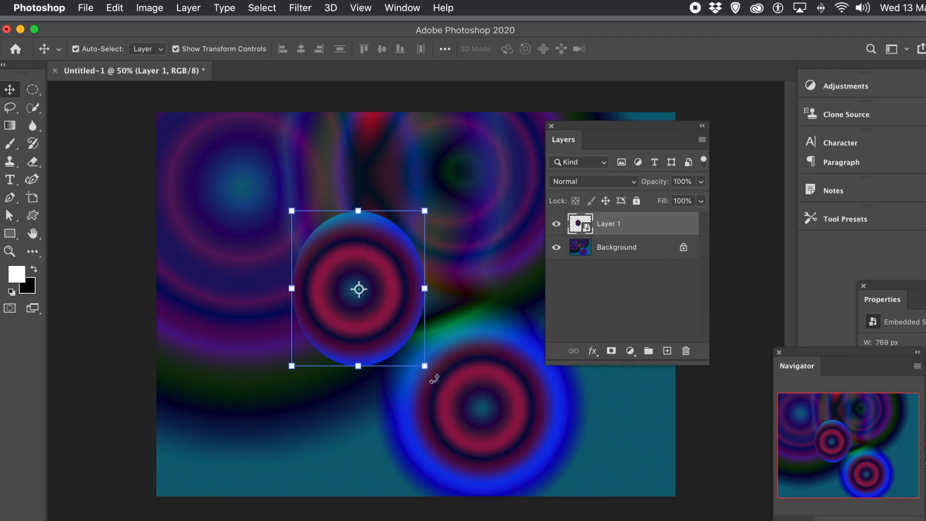
- Scale the oval smart object to about 63% width and 70% height, and arrange it with three duplicates in an overlapping cluster
left_click_drag(424, 367, 375, 320)
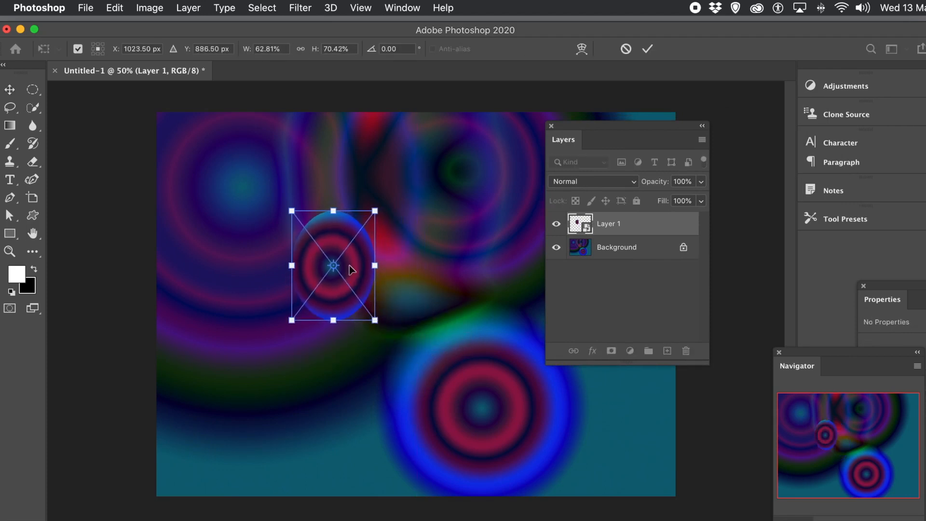
key("Return")
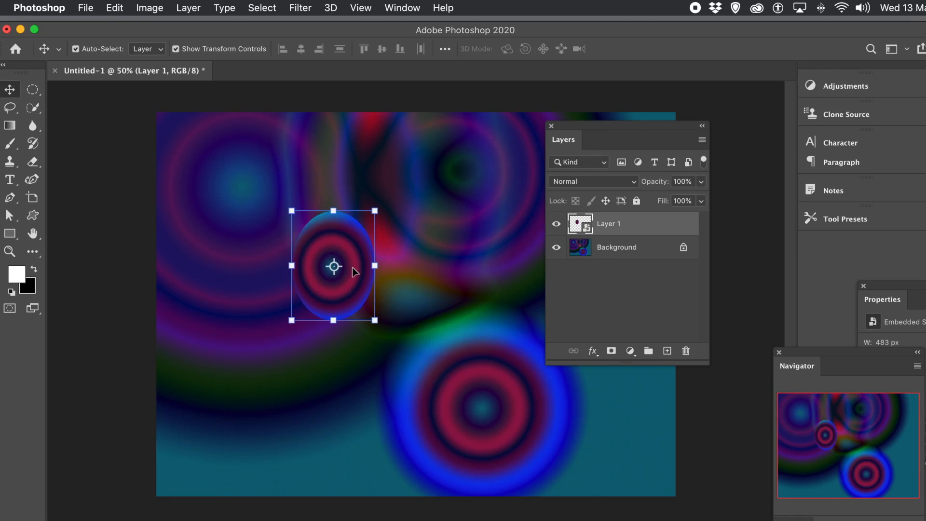
left_click_drag(355, 249, 383, 202)
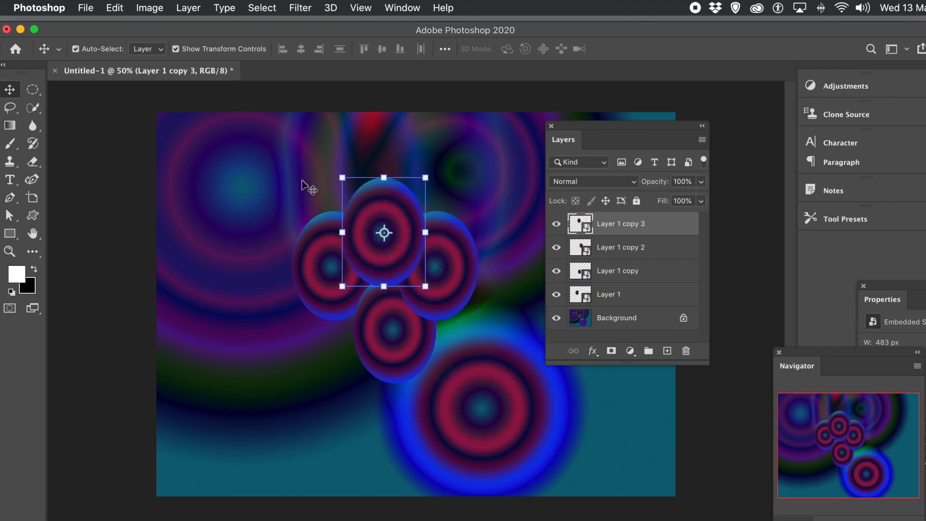
left_click(298, 180)
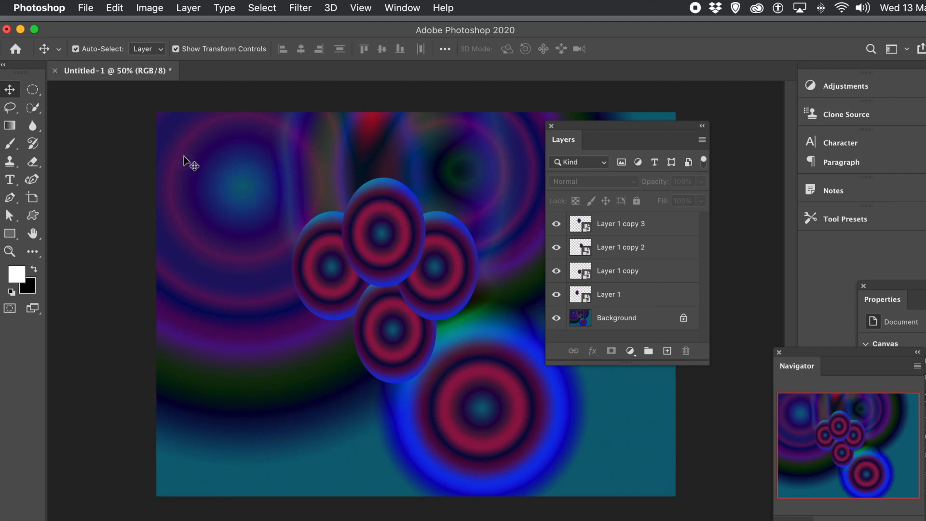
- Select the four overlapping oval layers and convert them together into a single smart object
left_click_drag(234, 161, 498, 407)
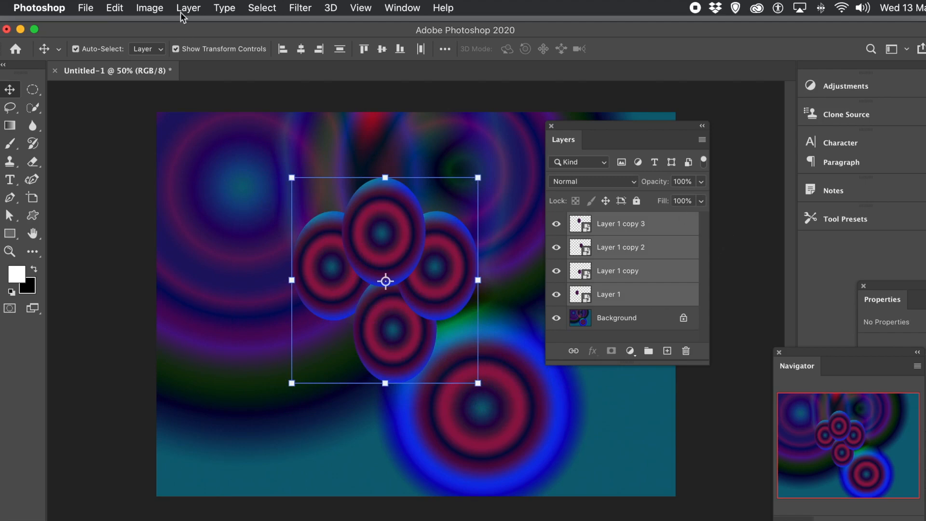
left_click(195, 9)
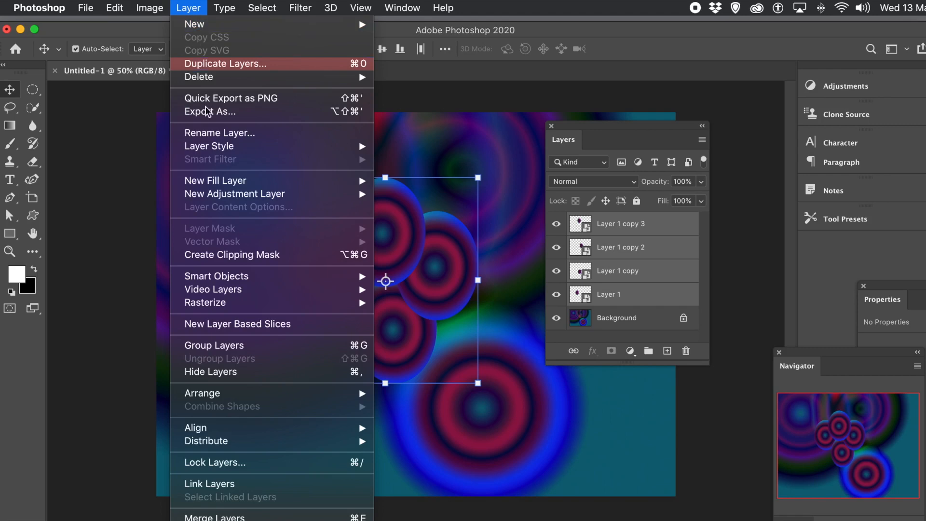
mouse_move(226, 276)
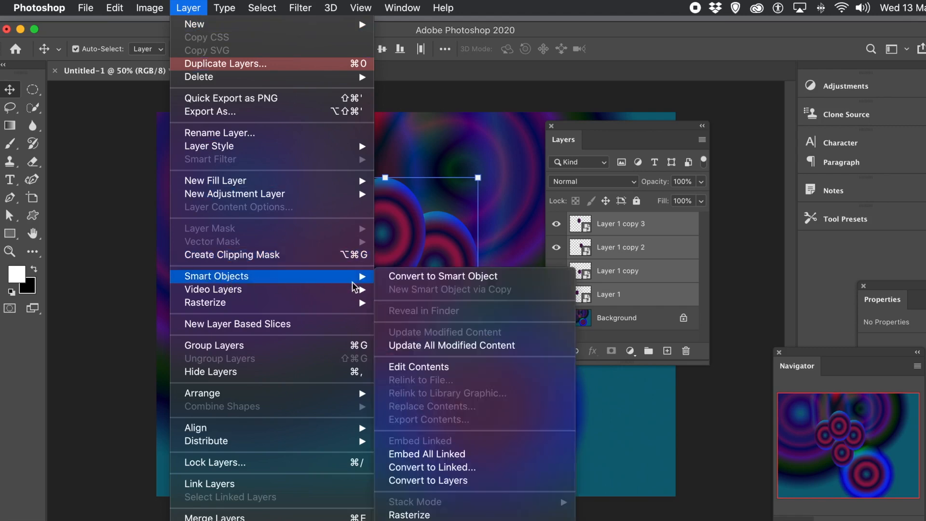
left_click(399, 280)
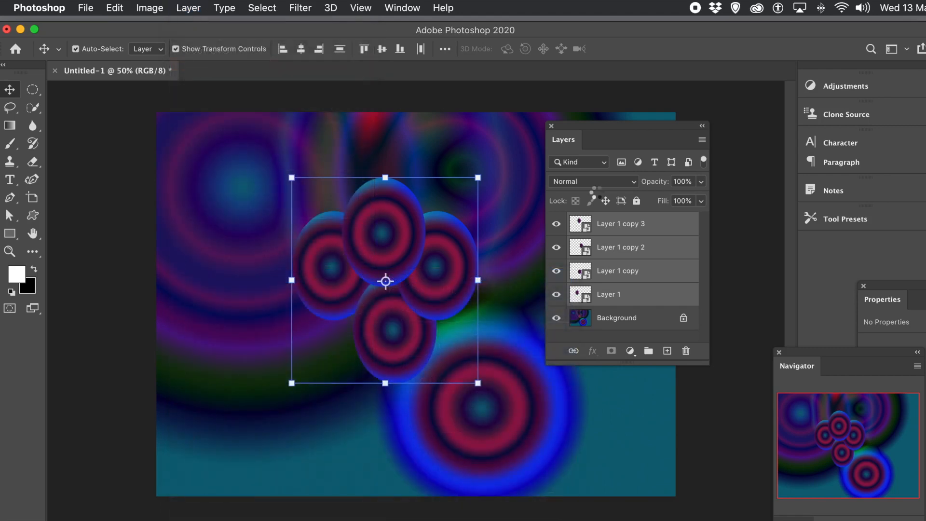
- Move the combined oval cluster into the canvas's upper-left corner and spread four overlapping duplicates across the left and centre
left_click_drag(582, 127, 688, 129)
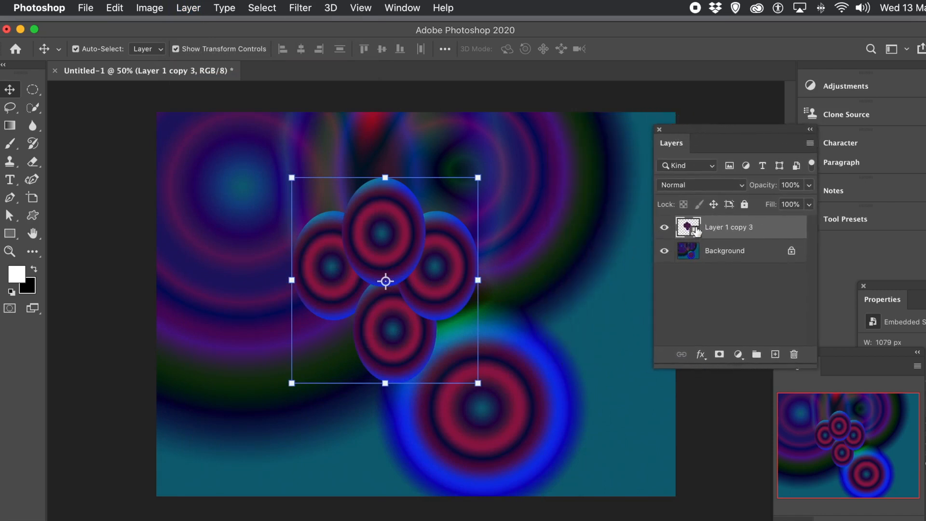
left_click_drag(394, 246, 263, 181)
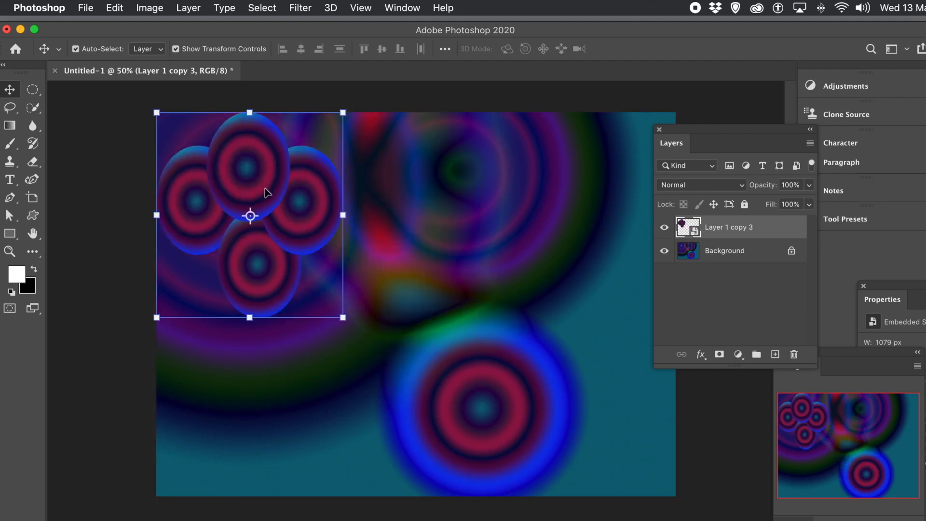
left_click_drag(263, 190, 466, 244)
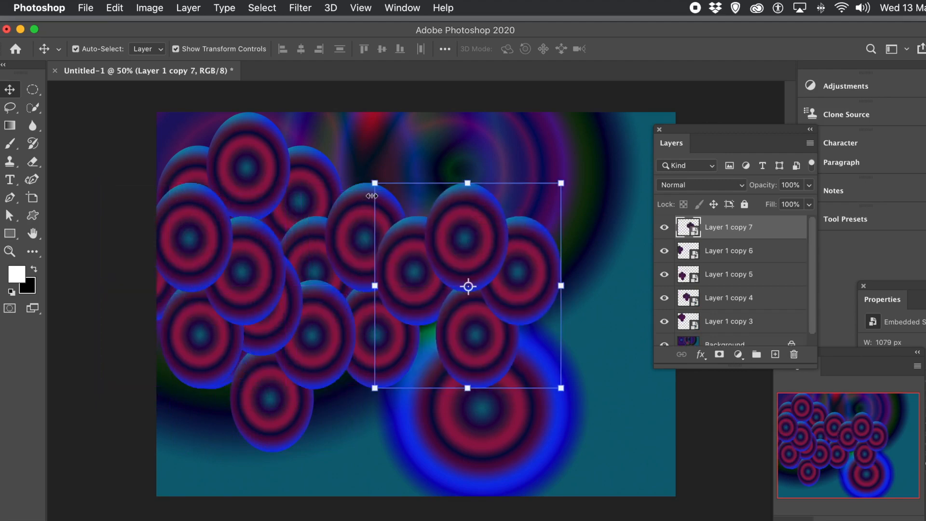
- Shrink the newest cluster copy to about 629 px wide, rotate it, and arrange four duplicates of it around the centre and right
left_click_drag(375, 186, 445, 261)
left_click_drag(500, 291, 445, 270)
left_click_drag(520, 227, 520, 309)
key("Return")
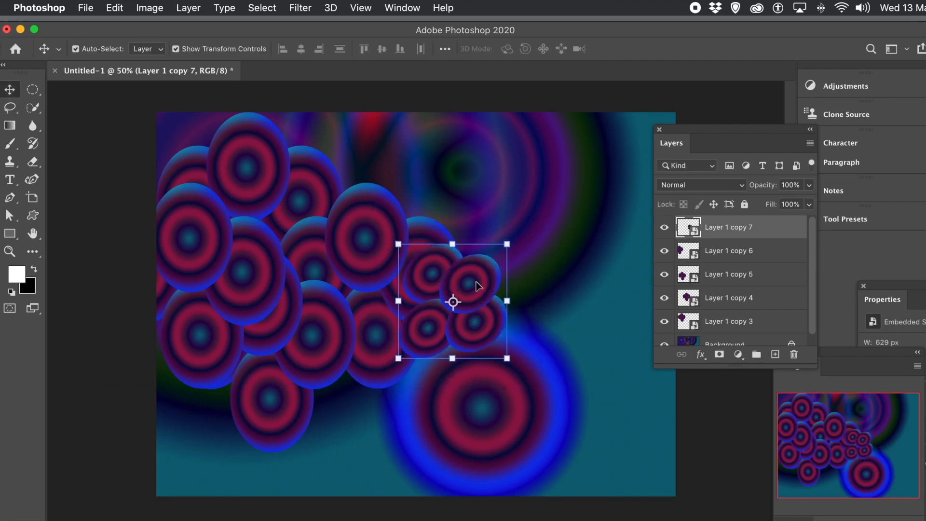
left_click_drag(483, 285, 531, 253)
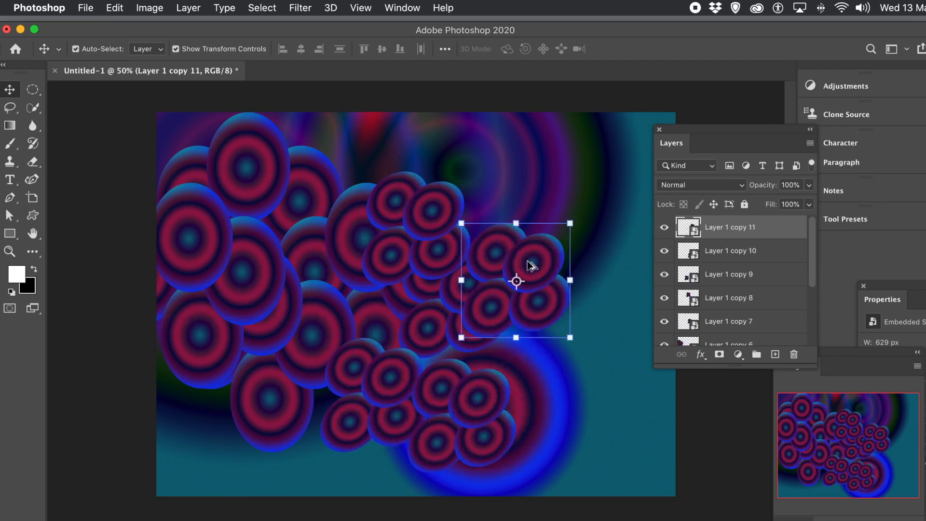
- Select all the cluster layers, scale them together to about 78% width and 80% height, and move them to the canvas centre
left_click(116, 142)
left_click_drag(122, 128, 606, 477)
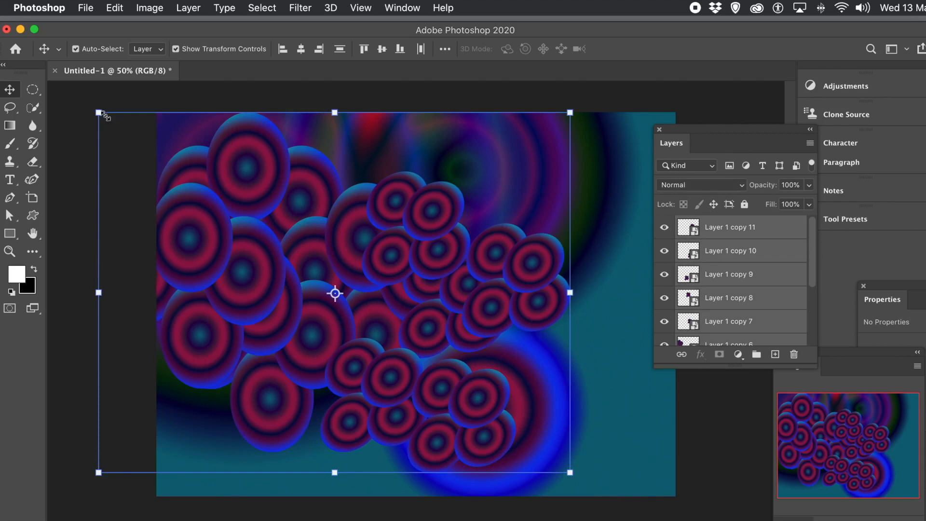
left_click_drag(100, 114, 202, 186)
left_click_drag(317, 251, 310, 214)
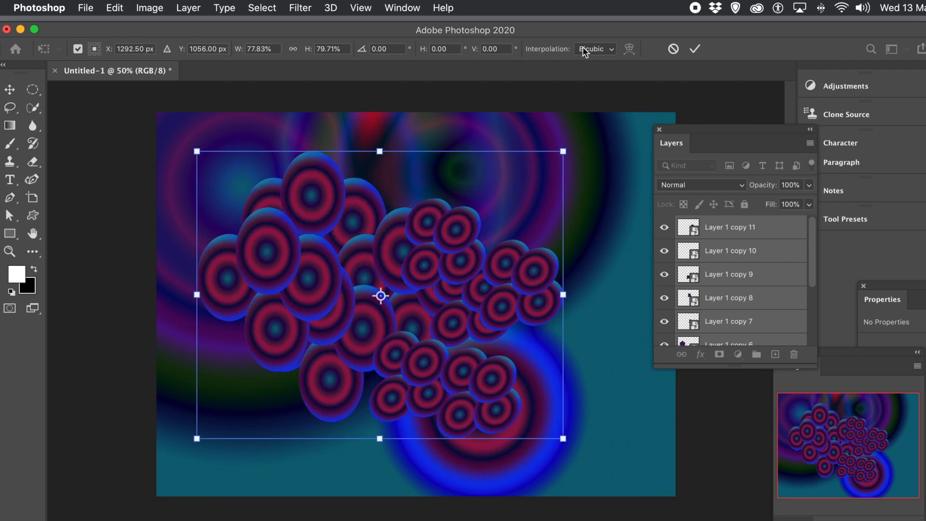
left_click(698, 51)
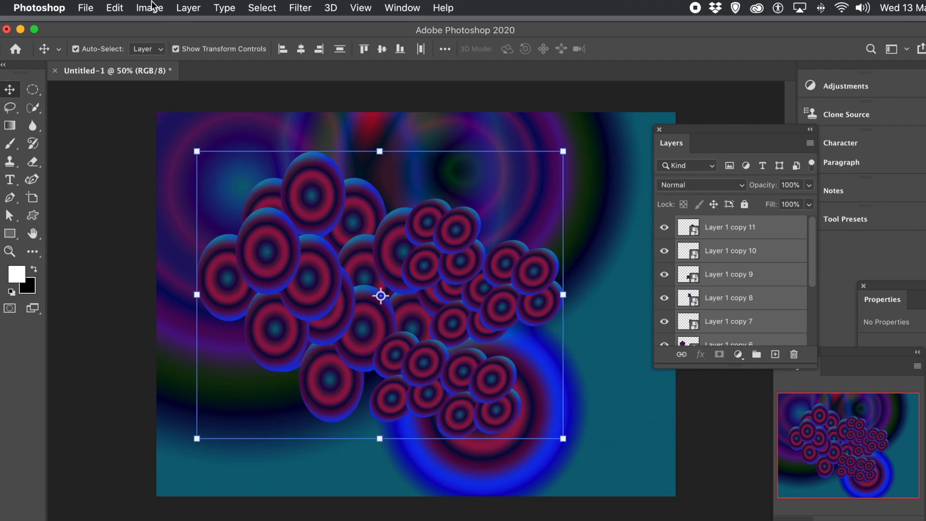
- Convert all the selected cluster layers into one smart object
left_click(186, 9)
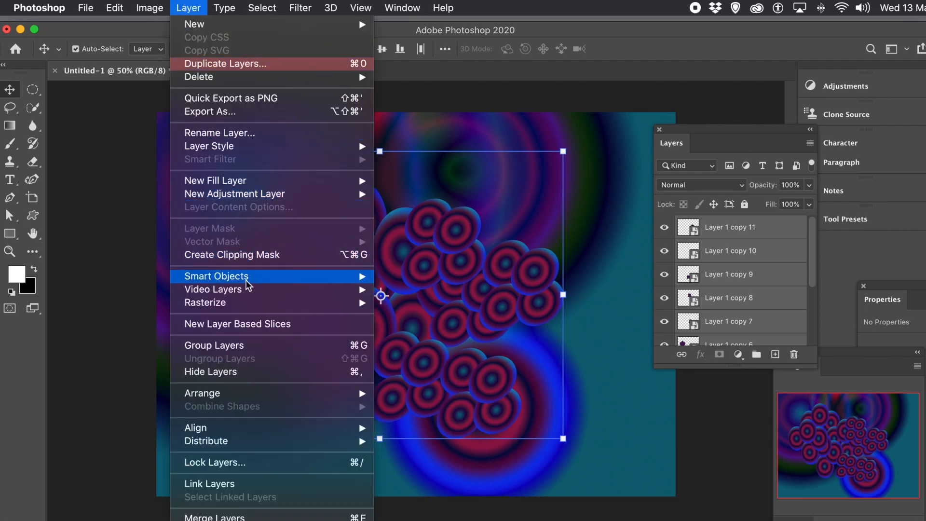
mouse_move(247, 280)
left_click(388, 279)
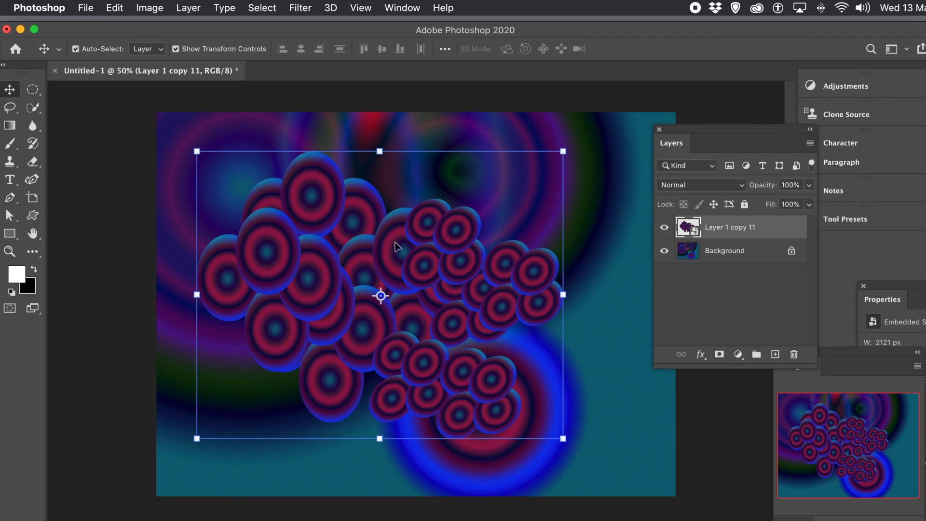
- Duplicate the large combined cluster repeatedly in overlapping positions until the copies cover the whole canvas
left_click_drag(423, 247, 559, 437)
left_click_drag(480, 429, 571, 315)
left_click_drag(545, 354, 310, 357)
left_click_drag(185, 226, 305, 320)
- Scale the newest cluster copy to about 67% width and 68% height and rotate it about 74 degrees
left_click_drag(392, 368, 322, 278)
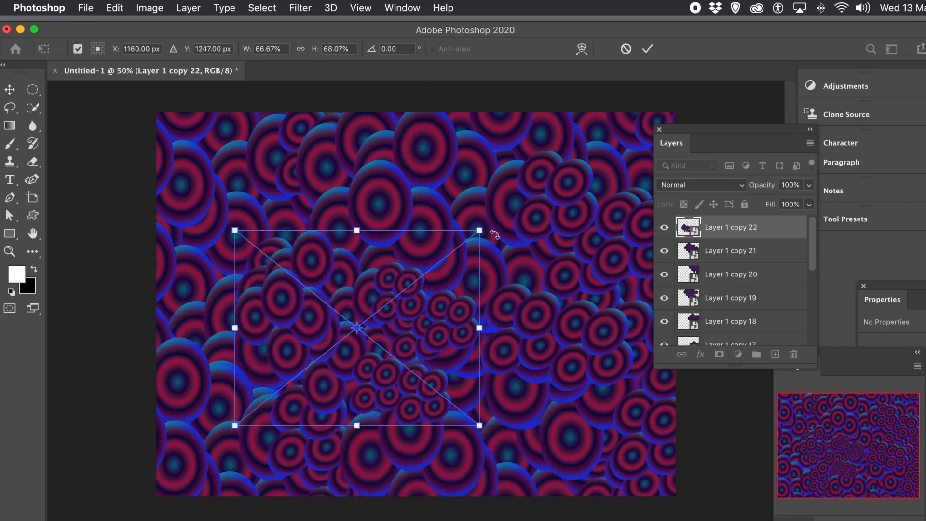
left_click_drag(500, 223, 456, 407)
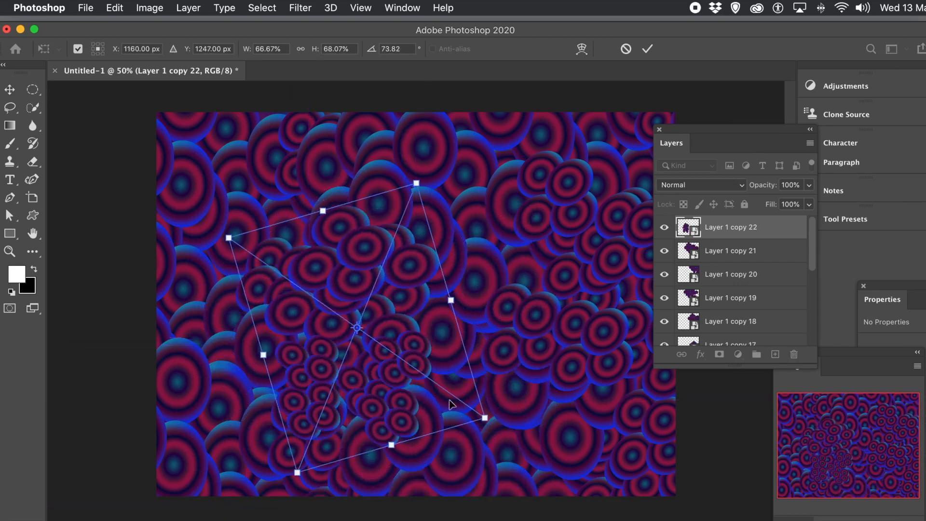
double_click(393, 316)
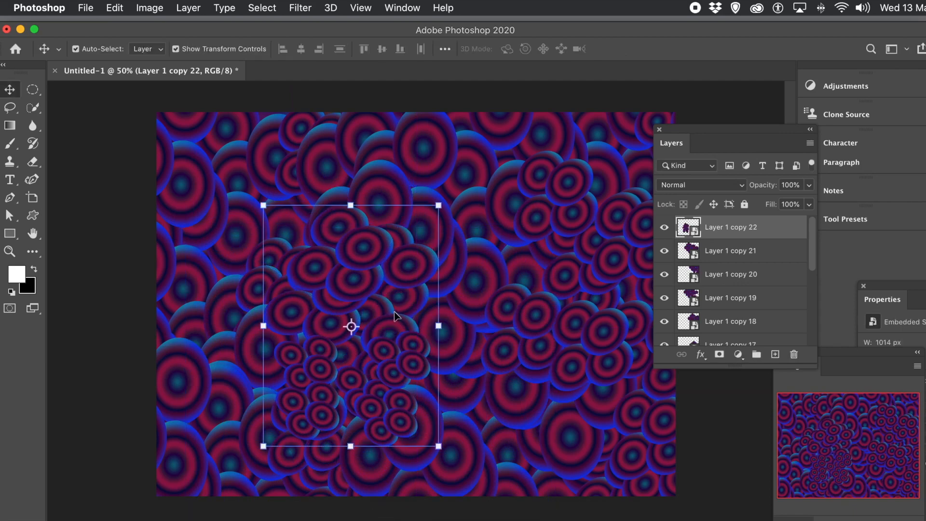
- Place two duplicates of the rotated cluster over the canvas's right half and shift the frontmost one slightly left and up
left_click_drag(397, 314, 583, 373)
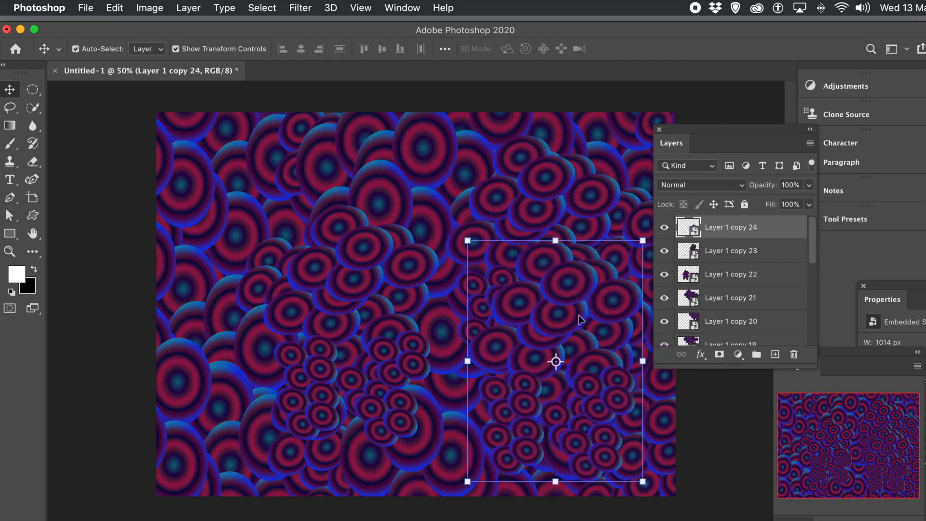
left_click(235, 177)
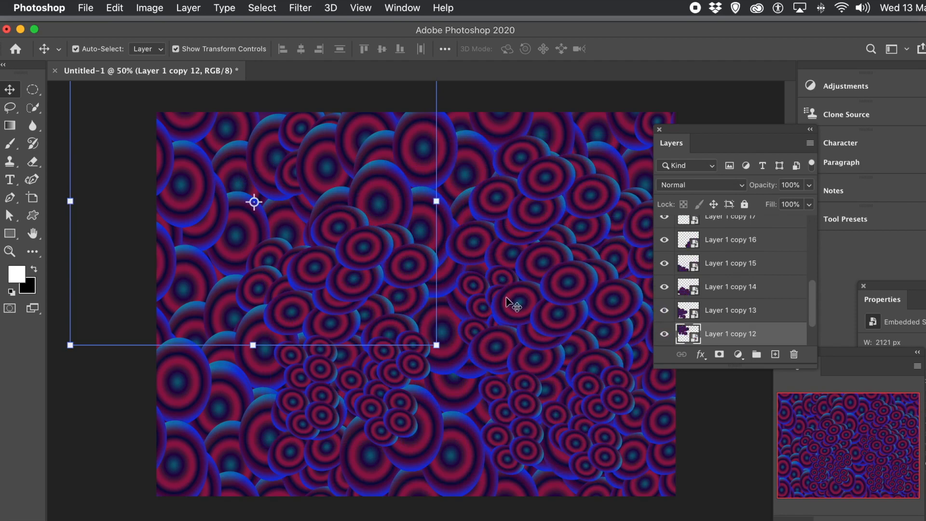
left_click(543, 314)
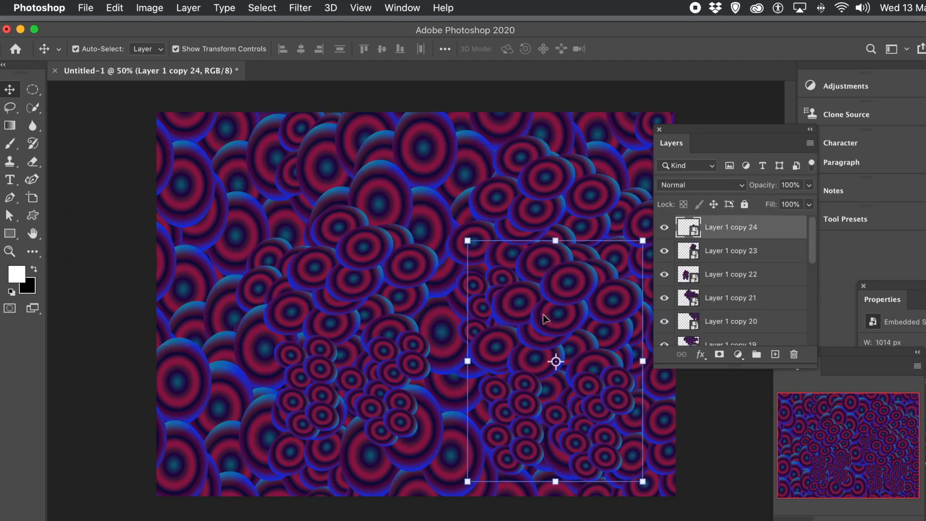
left_click_drag(548, 307, 525, 296)
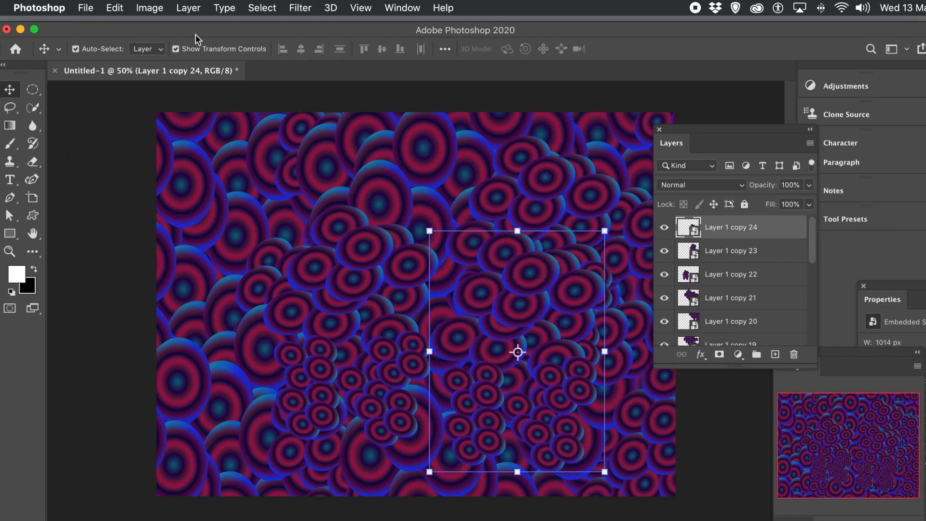
- Add Bevel & Emboss and Drop Shadow layer styles to the frontmost cluster at the canvas's lower right
left_click(188, 8)
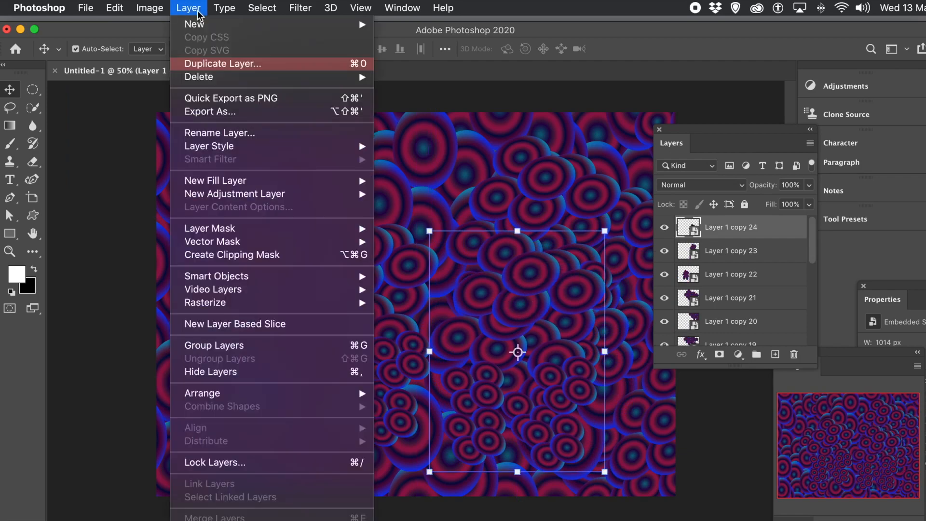
mouse_move(219, 149)
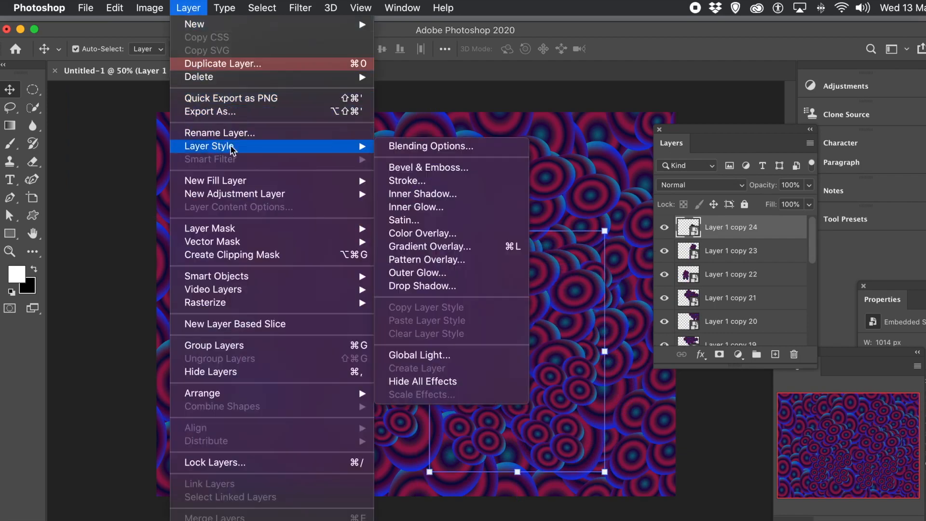
left_click(407, 169)
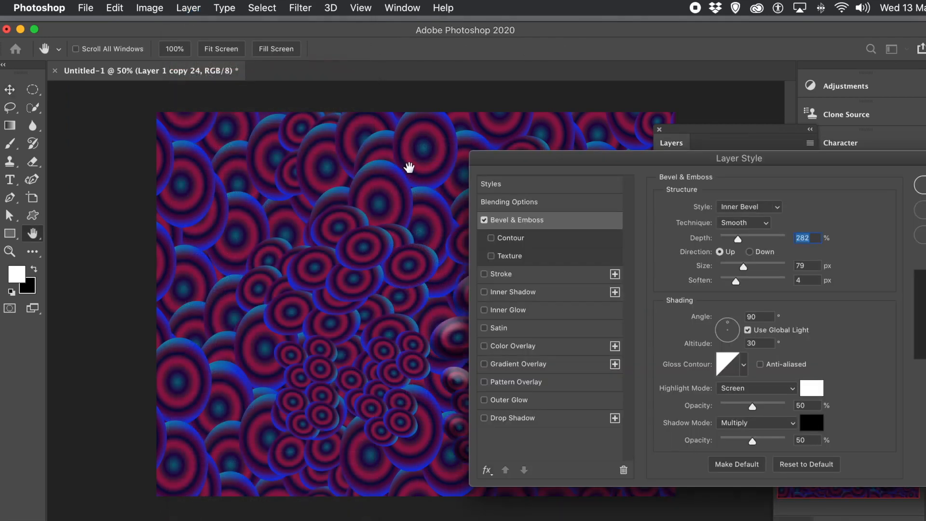
left_click_drag(598, 157, 294, 61)
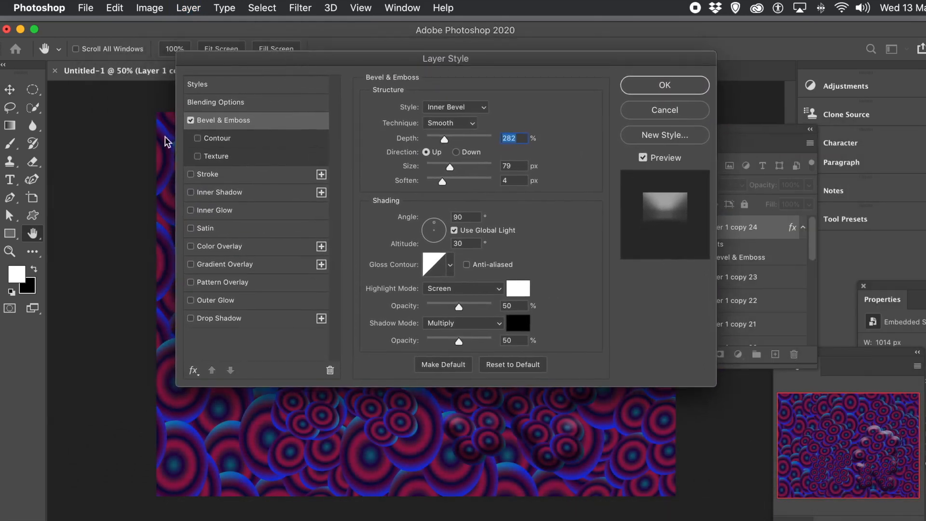
left_click(192, 319)
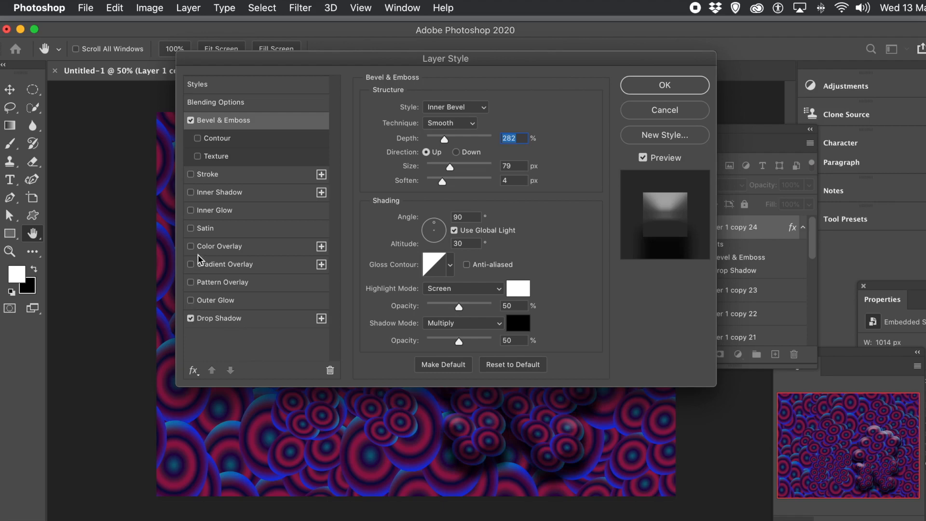
left_click(654, 90)
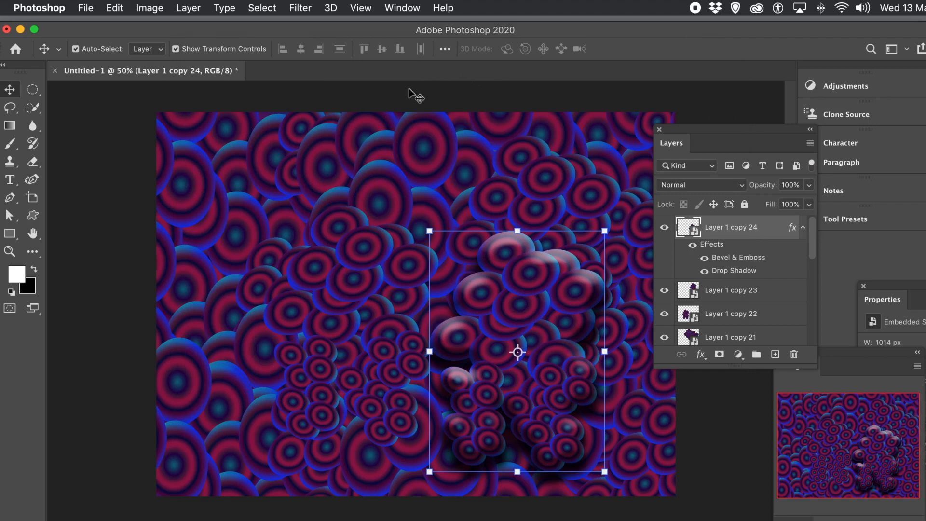
- Apply a Hue/Saturation adjustment with Hue +57 to the rotated cluster on the canvas's left half
left_click(336, 288)
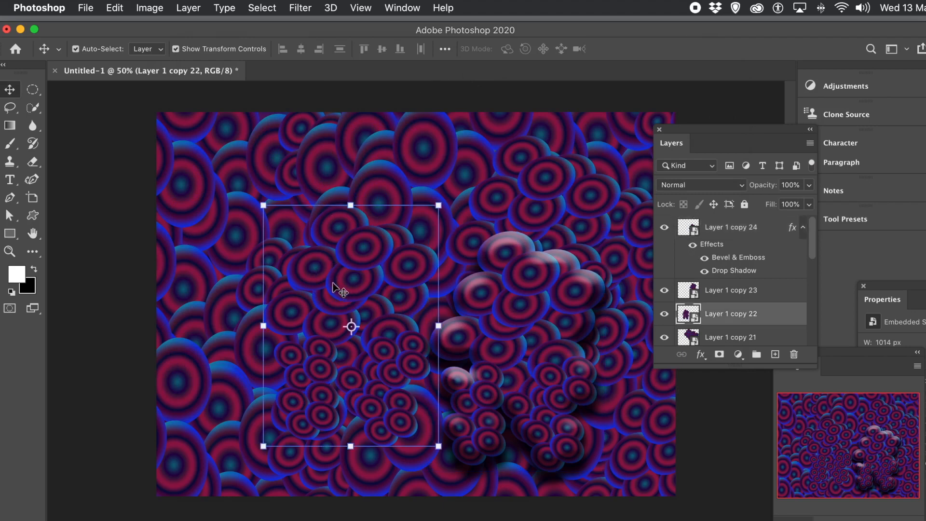
left_click(155, 8)
mouse_move(159, 48)
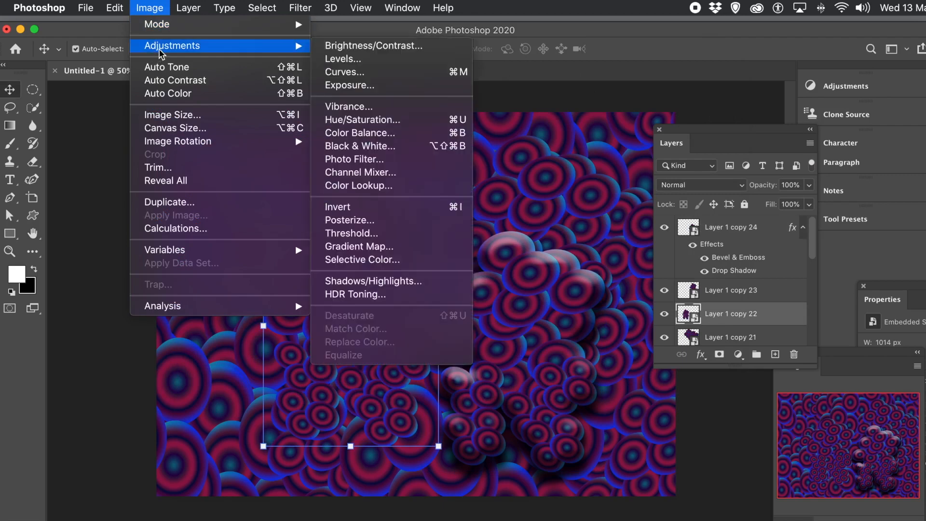
left_click(340, 119)
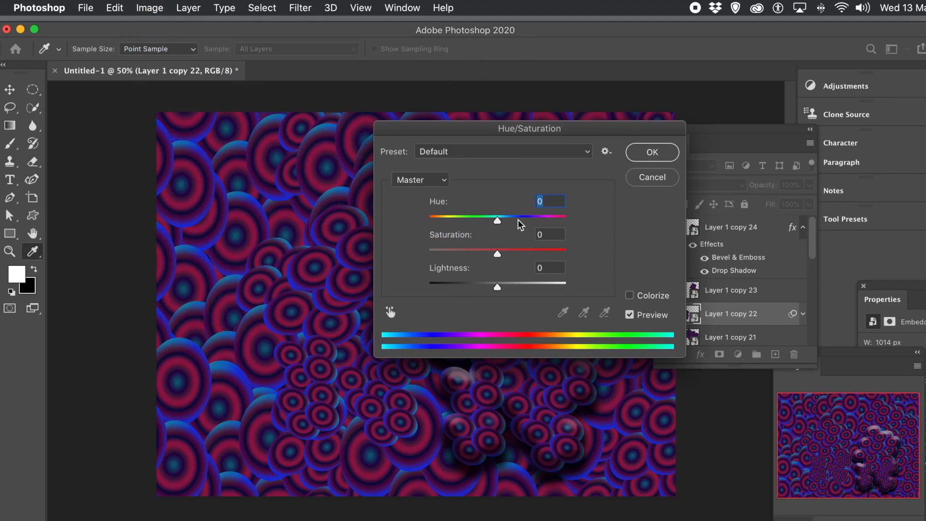
left_click_drag(497, 220, 531, 221)
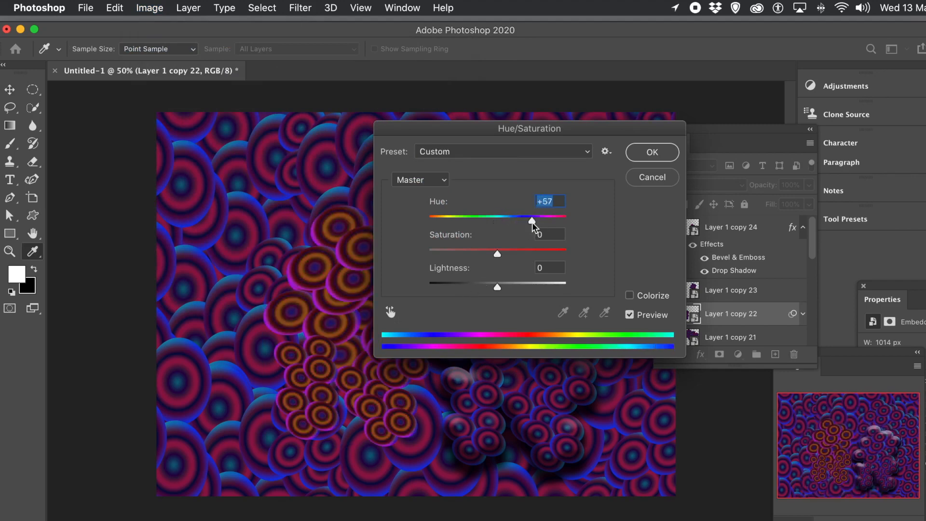
left_click(652, 152)
key("v")
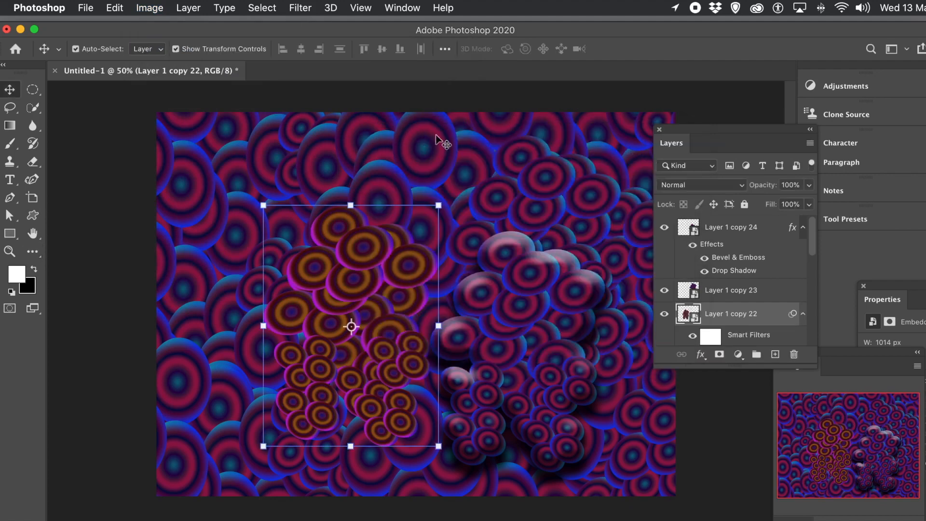
- Apply a Gaussian Blur smart filter with a radius of 6.2 pixels to the recoloured orange cluster
left_click(307, 9)
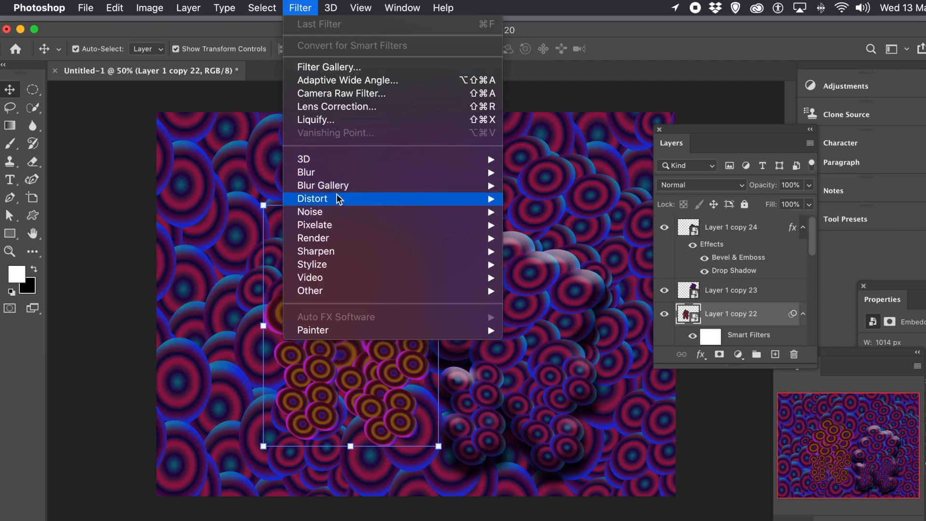
mouse_move(343, 185)
mouse_move(418, 173)
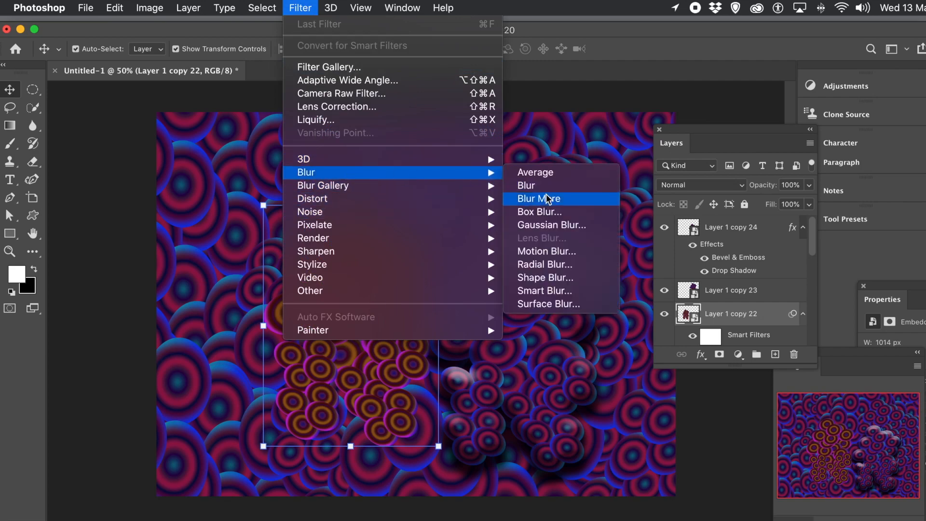
left_click(540, 222)
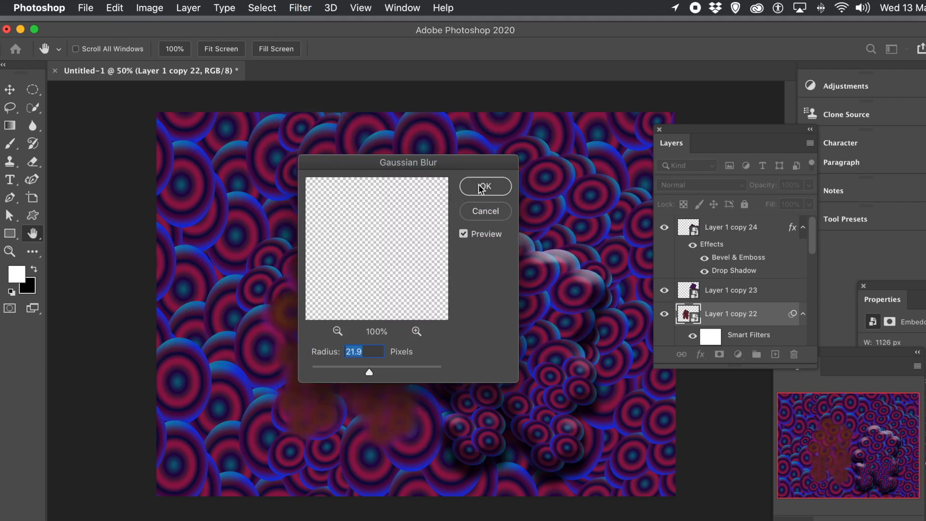
left_click(339, 368)
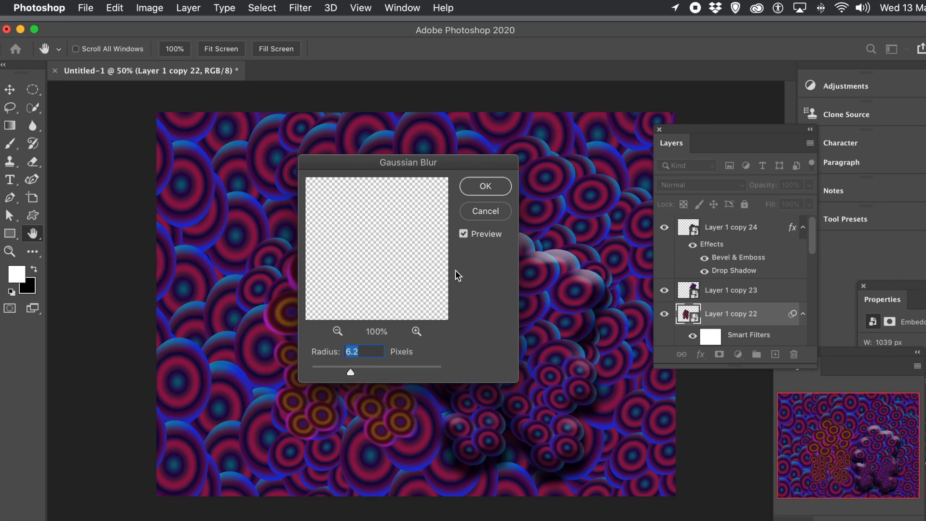
left_click(485, 187)
key("v")
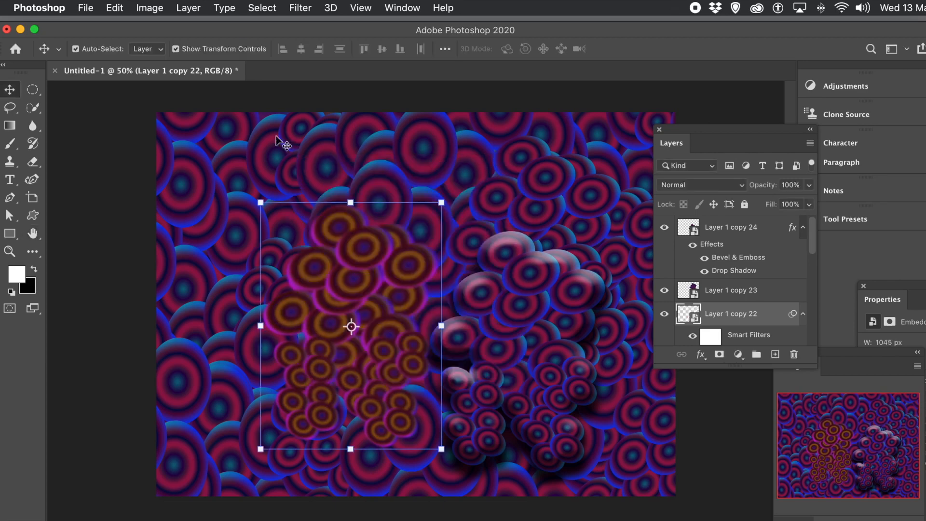
- Warp the blurred orange cluster by bending both long sides inward and pulling its lower-right corner outward
left_click(113, 8)
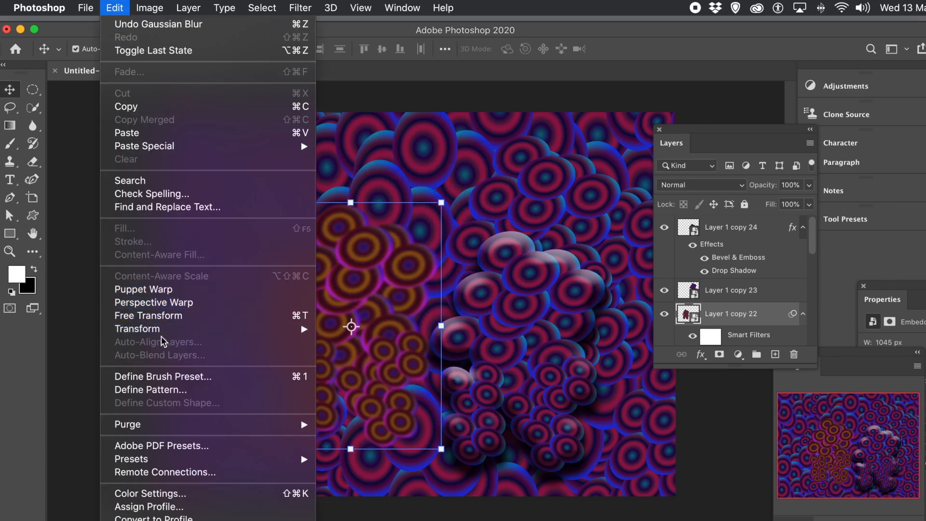
mouse_move(268, 328)
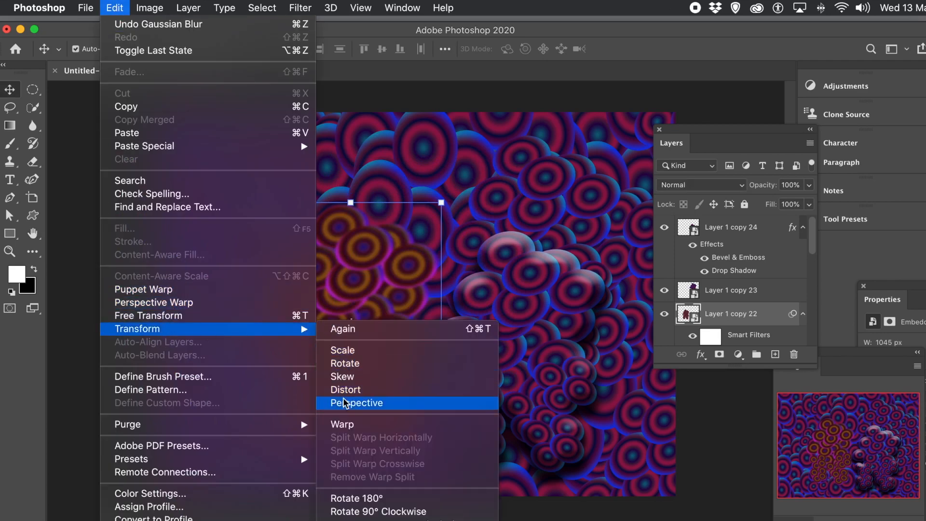
left_click(356, 422)
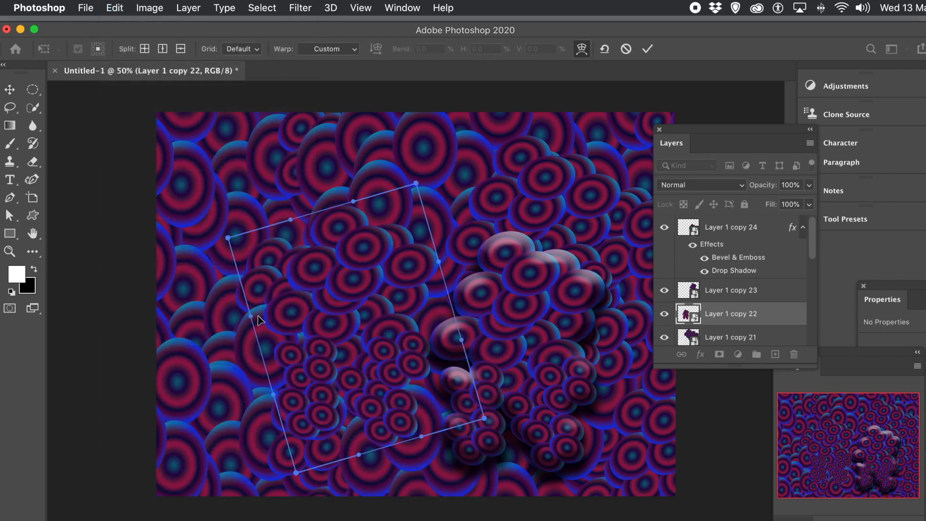
left_click_drag(252, 319, 386, 291)
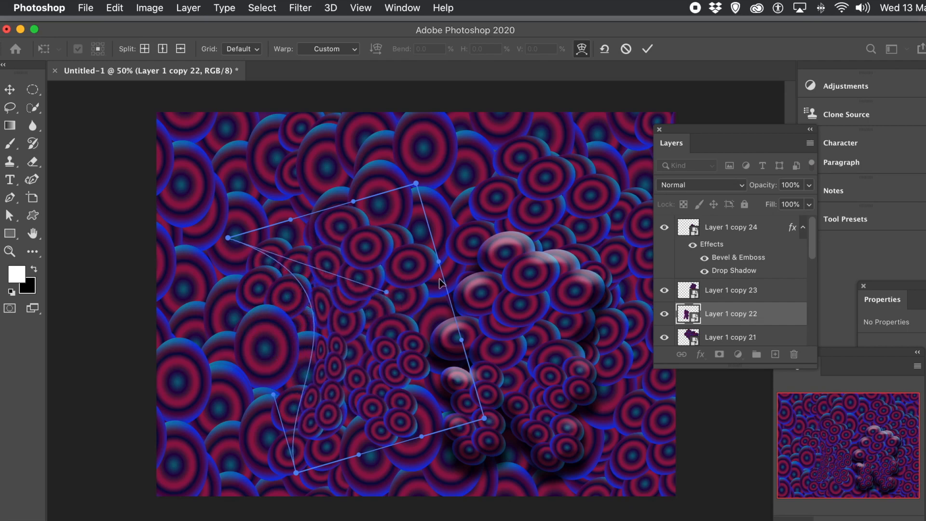
left_click_drag(440, 264, 284, 298)
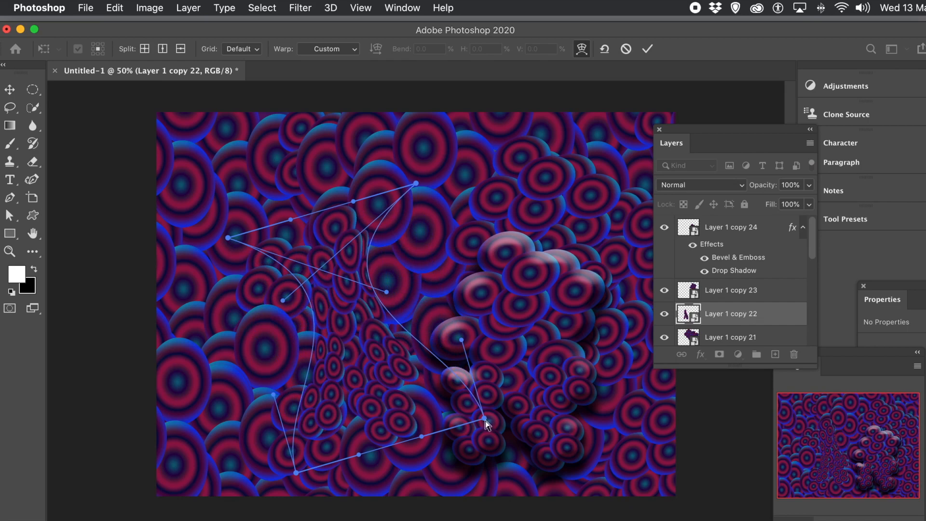
left_click_drag(485, 420, 533, 463)
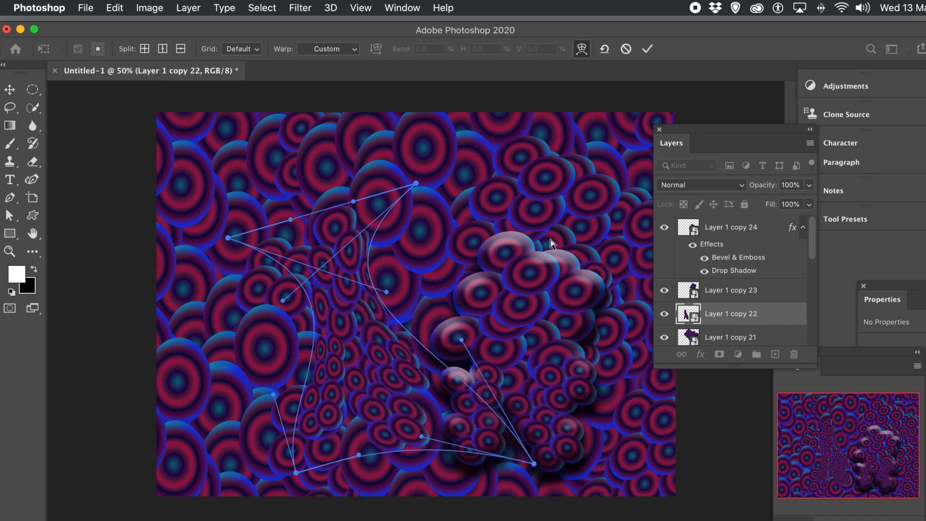
left_click(649, 48)
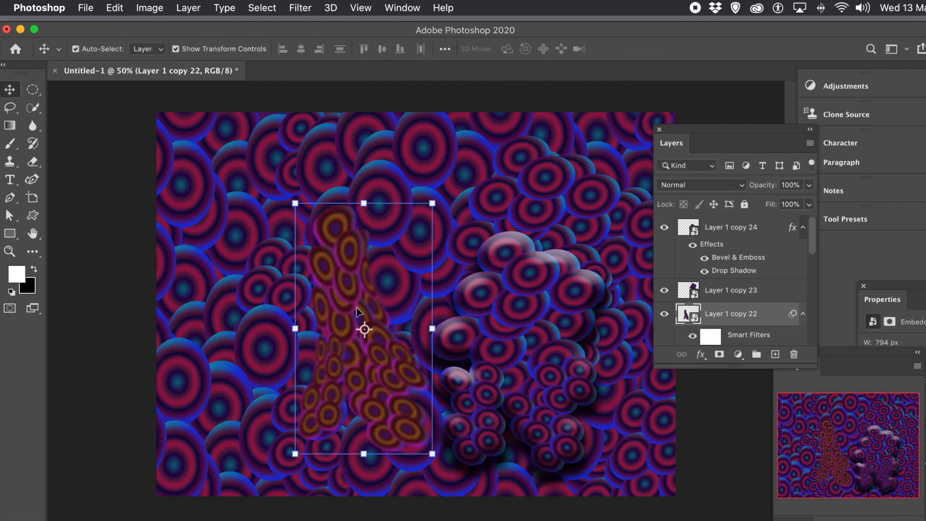
- Reopen the warp mesh of the orange cluster to examine its stored distortion, and leave it without changes
left_click(116, 7)
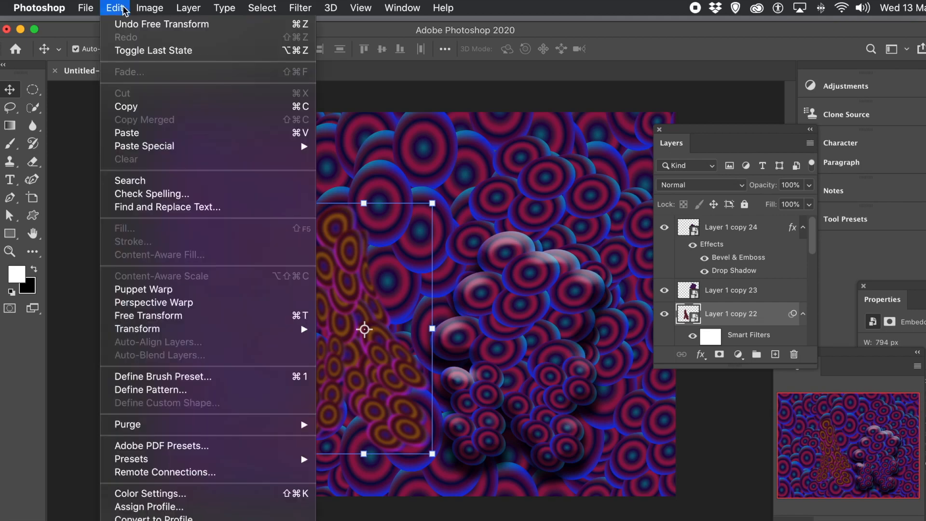
mouse_move(147, 332)
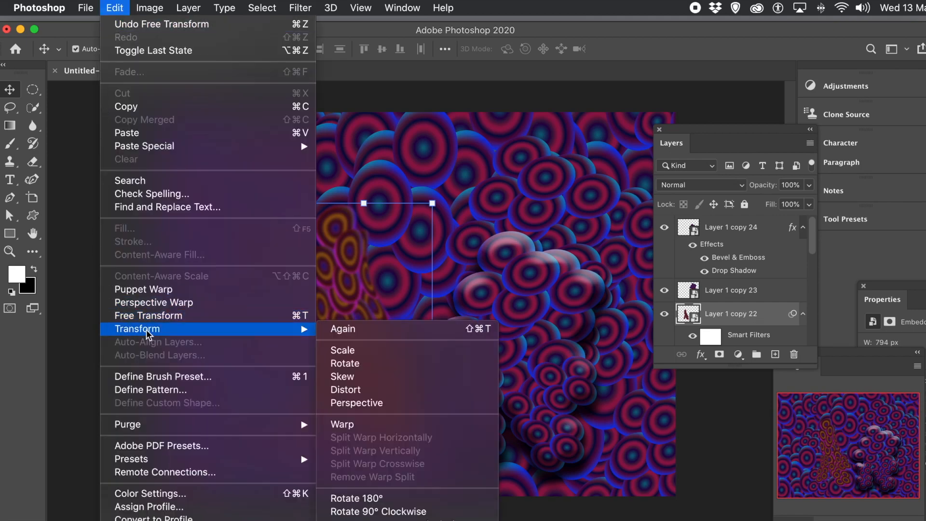
left_click(336, 424)
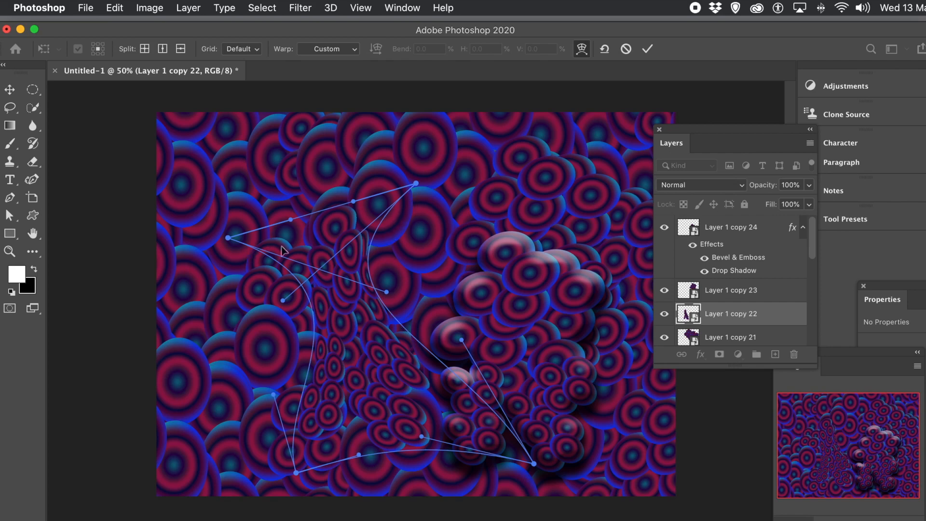
left_click(626, 49)
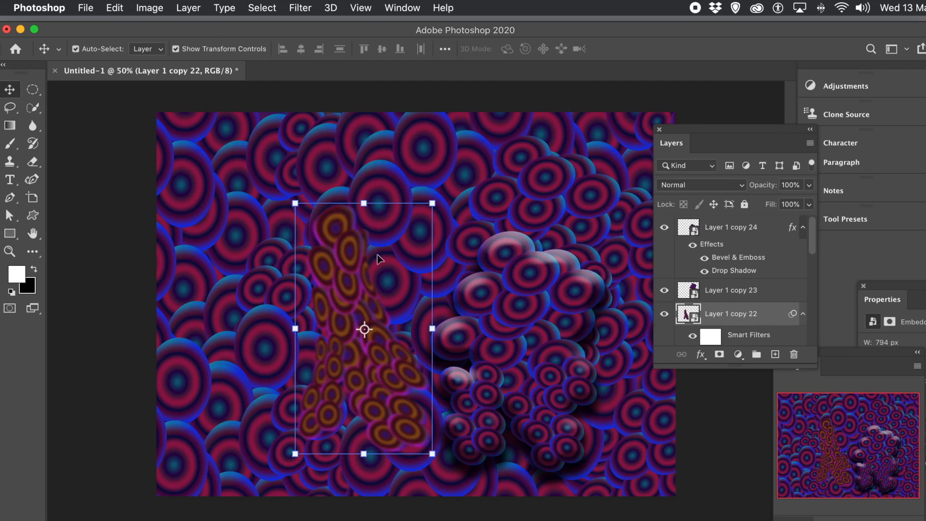
- Move the warped orange cluster to the canvas's upper left and place a duplicate of it at the lower centre
left_click_drag(361, 267, 274, 208)
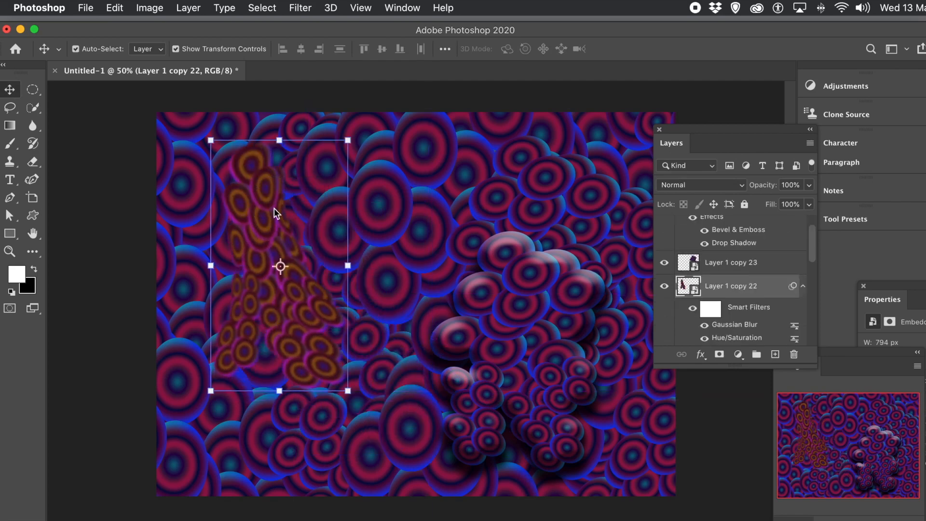
left_click_drag(274, 217, 433, 322)
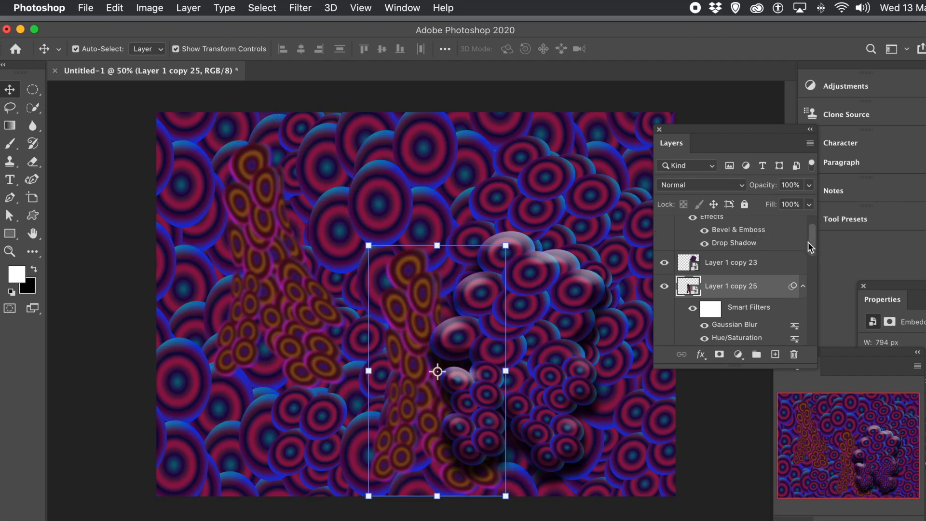
- Open the contents of the embossed cluster's smart object and its nested smart objects down to the single base oval
left_click_drag(811, 241, 813, 225)
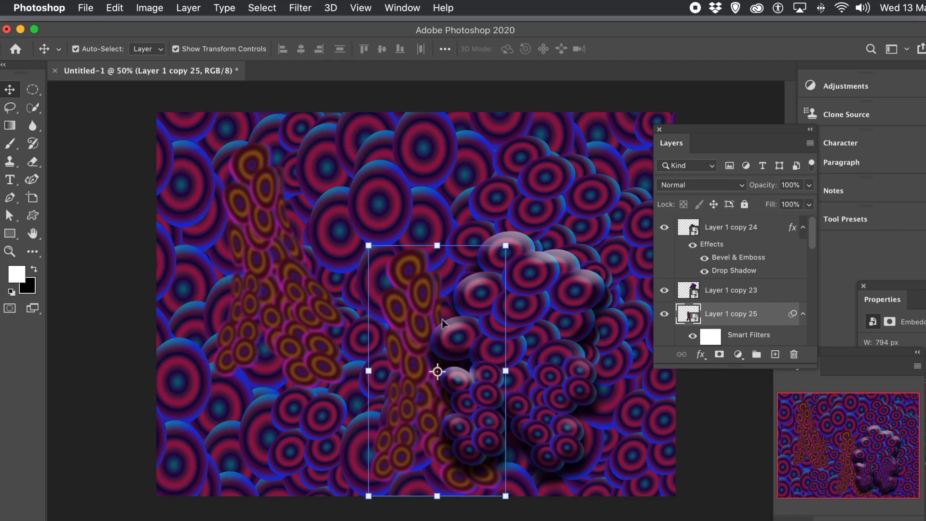
left_click(694, 234)
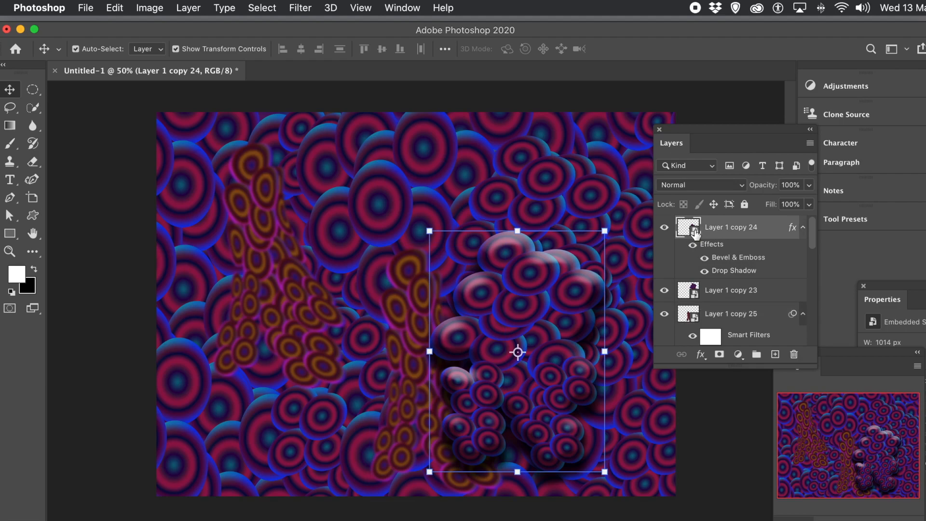
double_click(694, 234)
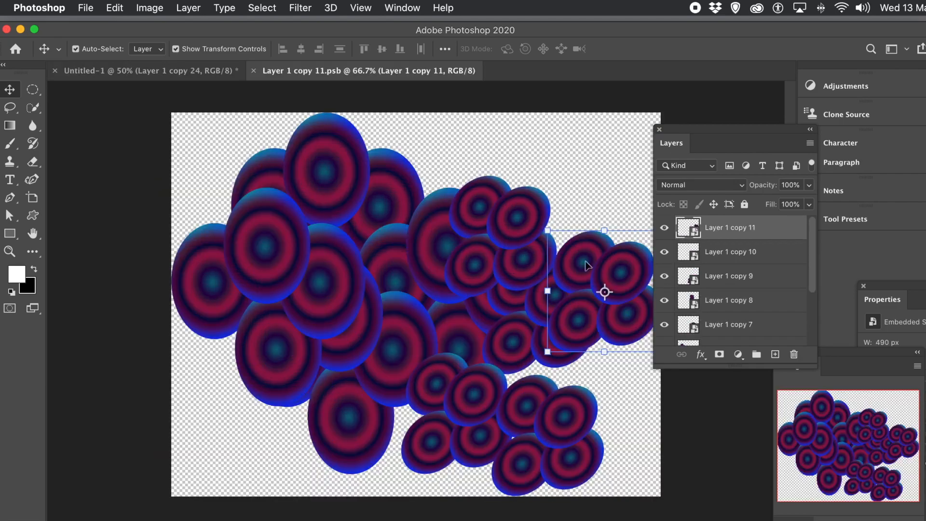
double_click(694, 234)
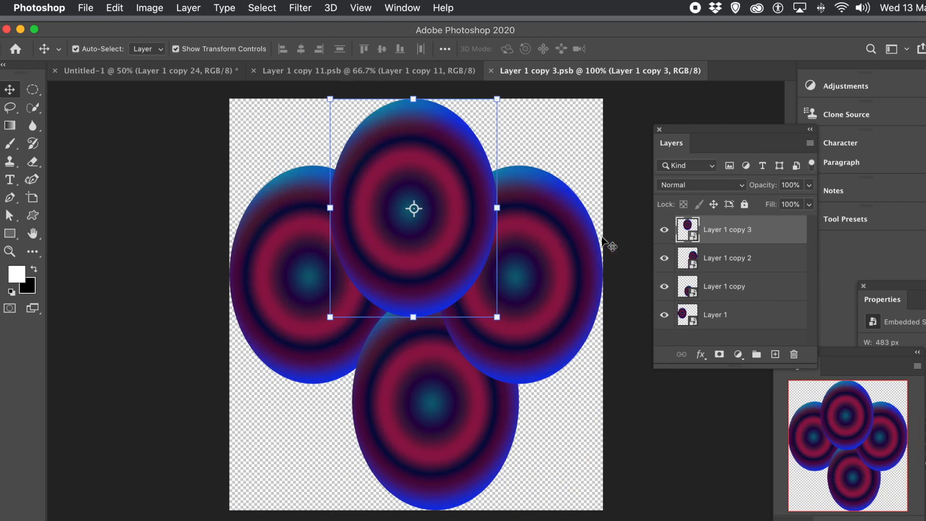
double_click(694, 237)
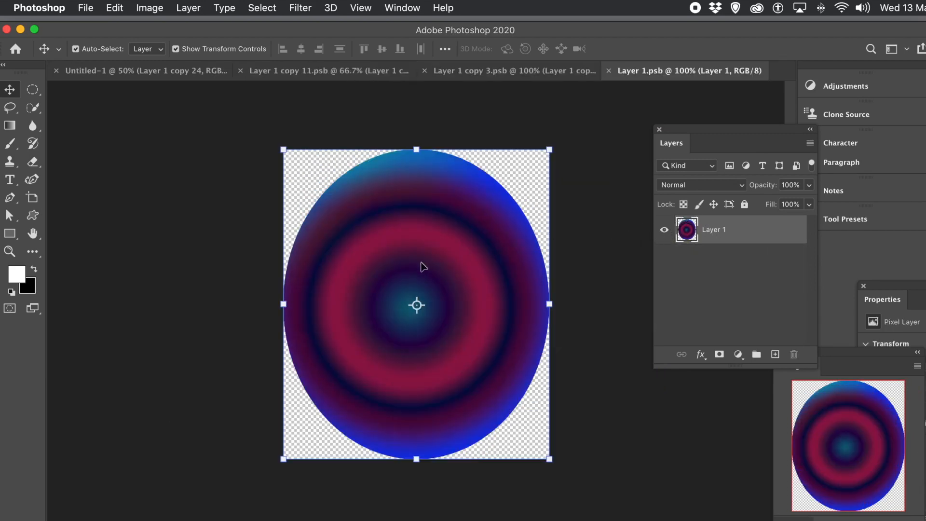
- Scale the base oval to about 61% width and 68% height and centre it on its canvas
left_click_drag(281, 149, 338, 192)
left_click_drag(430, 288, 404, 263)
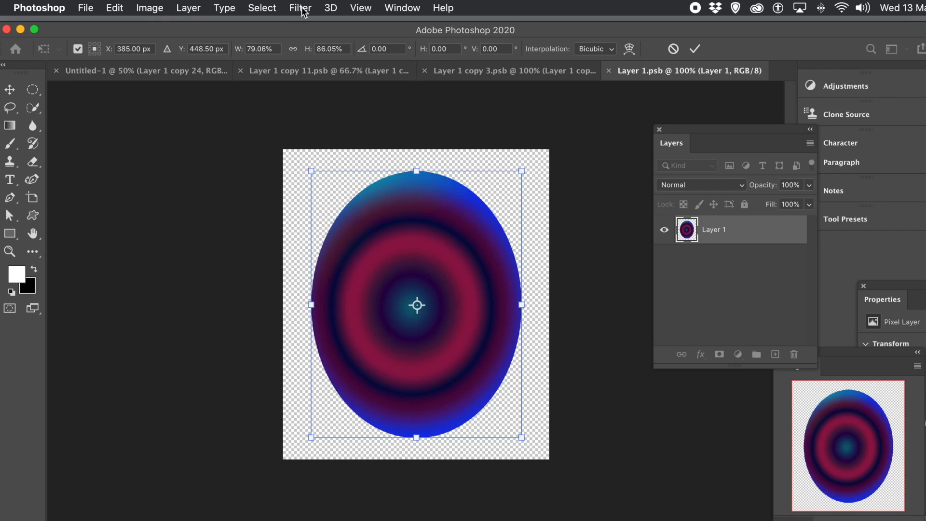
left_click_drag(522, 437, 475, 381)
left_click_drag(418, 333, 429, 354)
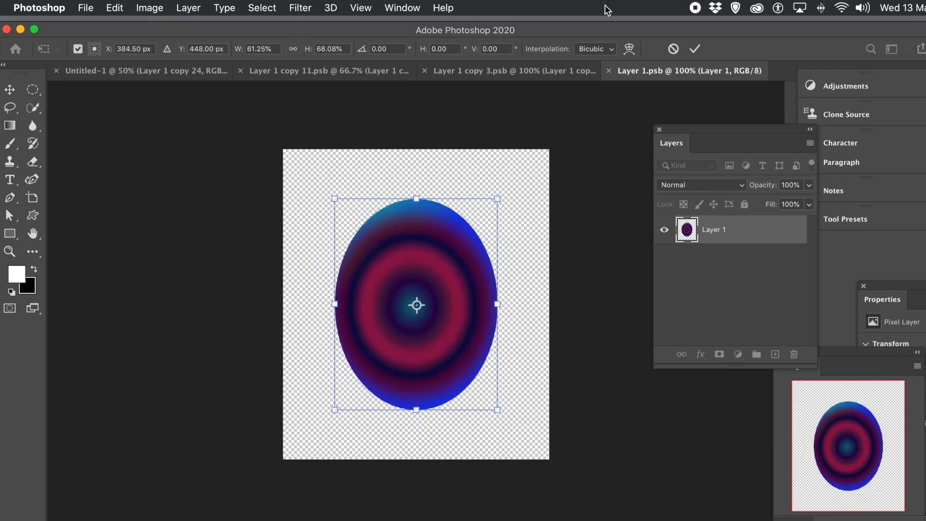
left_click(695, 49)
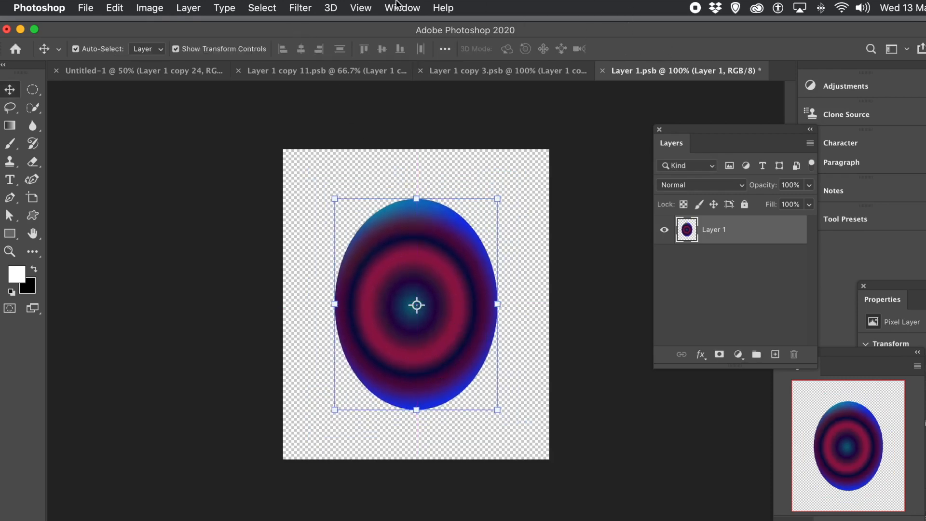
- Distort the oval with a Sine Wave filter using 5 generators, wavelength 97 to 961 and amplitude 5 to 106
left_click(304, 8)
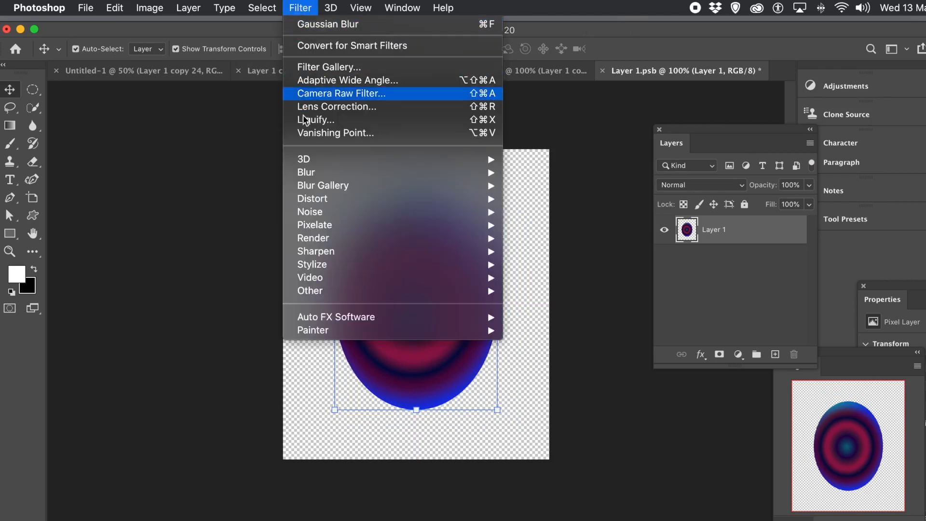
mouse_move(334, 209)
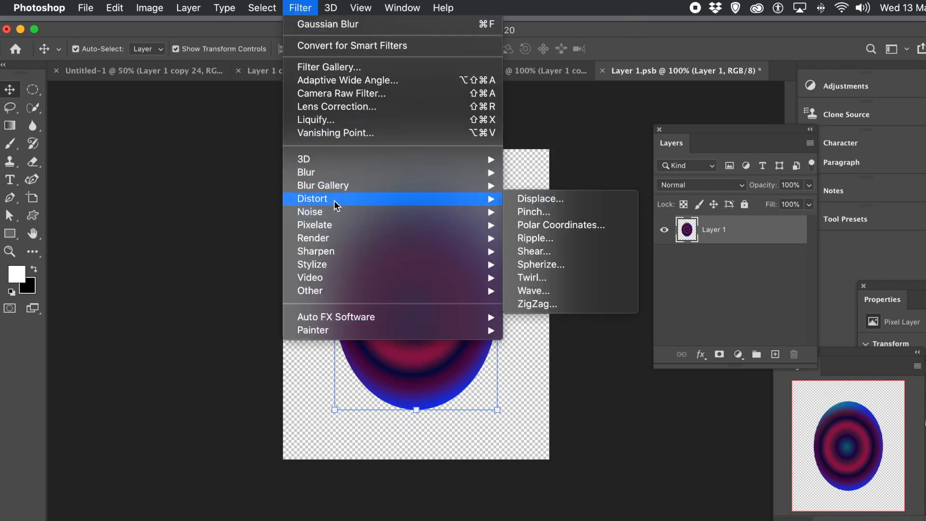
left_click(533, 290)
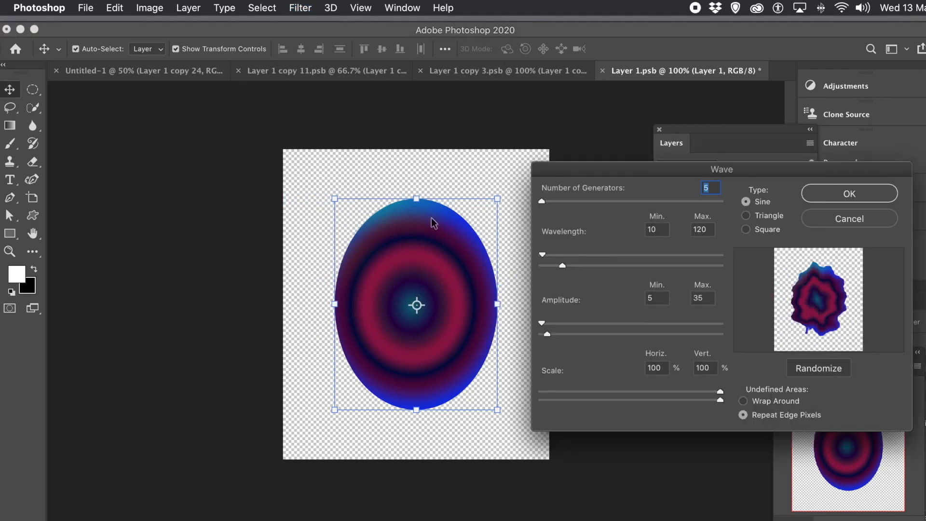
left_click_drag(643, 171, 138, 159)
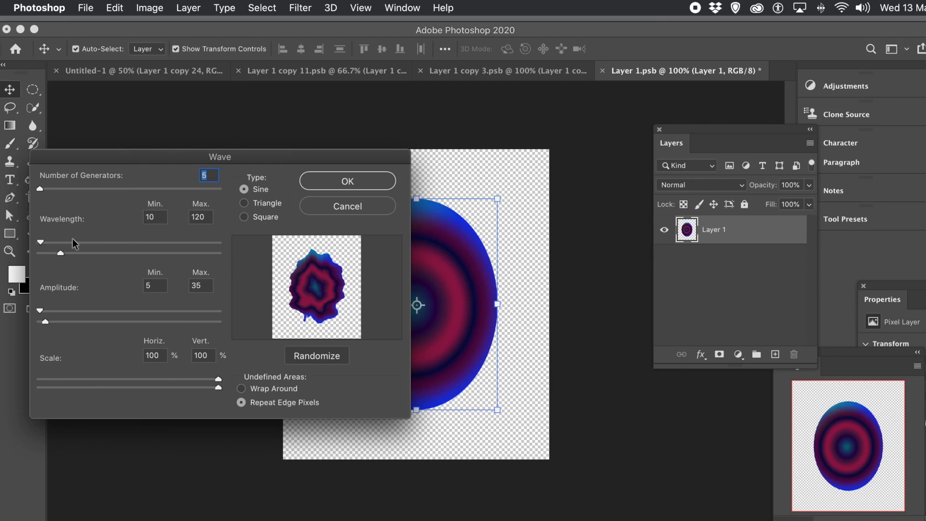
left_click_drag(103, 254, 126, 253)
left_click_drag(40, 242, 104, 243)
mouse_move(68, 321)
left_mouse_down()
mouse_move(84, 319)
mouse_move(58, 319)
left_mouse_up()
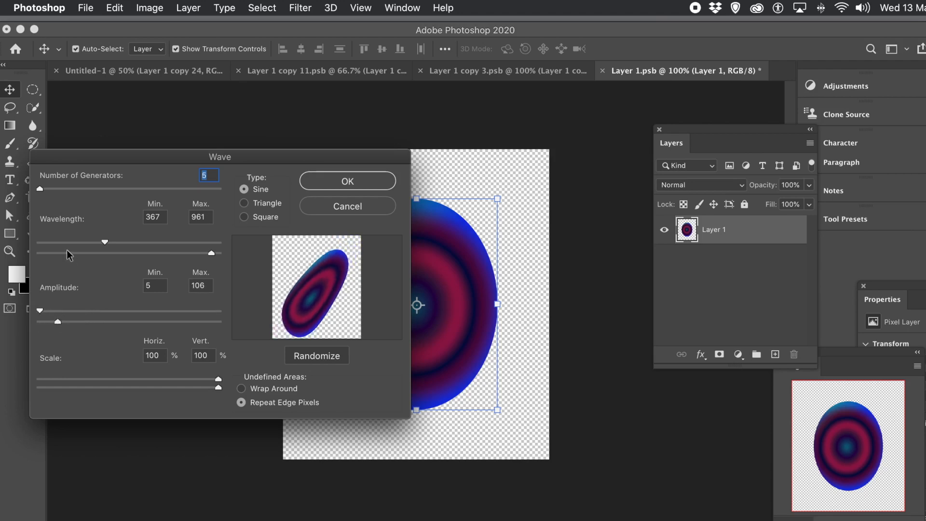
left_click_drag(106, 239, 56, 240)
left_click_drag(42, 188, 42, 192)
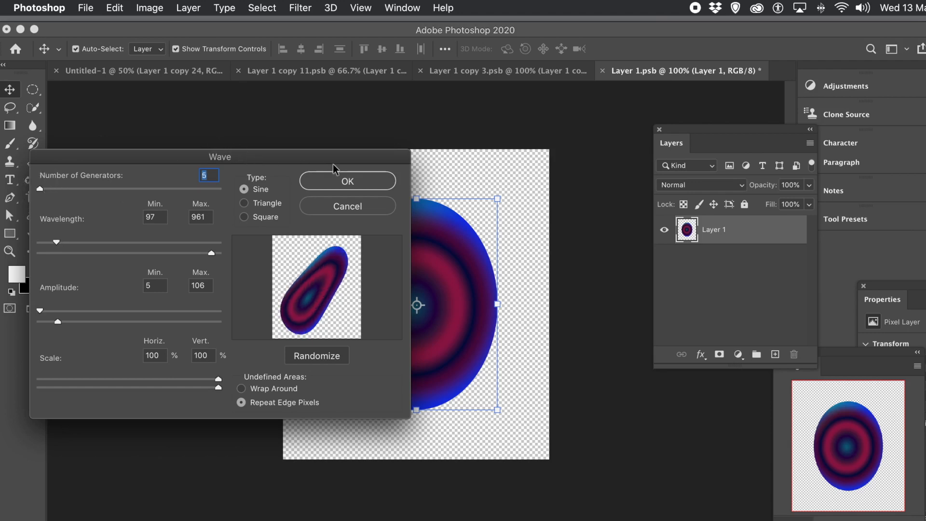
left_click(344, 182)
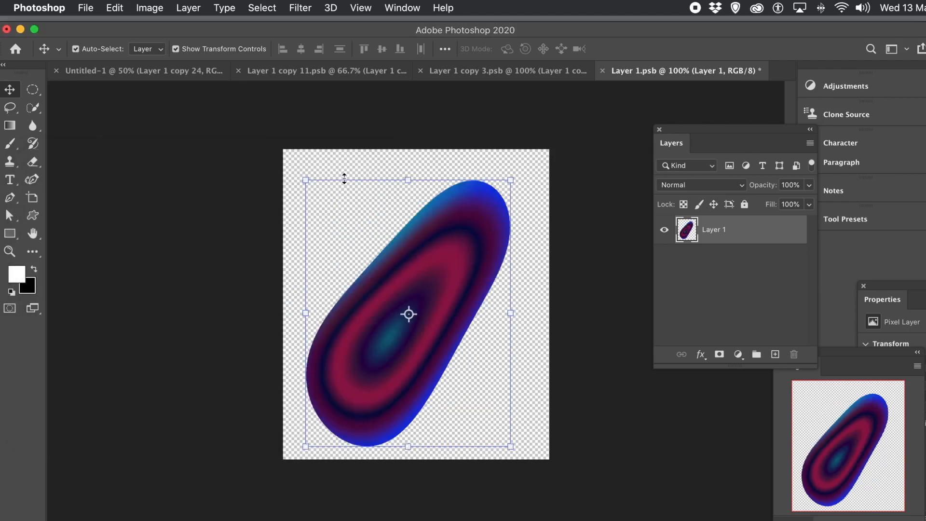
- Shift the wave-distorted shape slightly up and place a duplicate of it offset to the upper left
left_click_drag(438, 291, 436, 262)
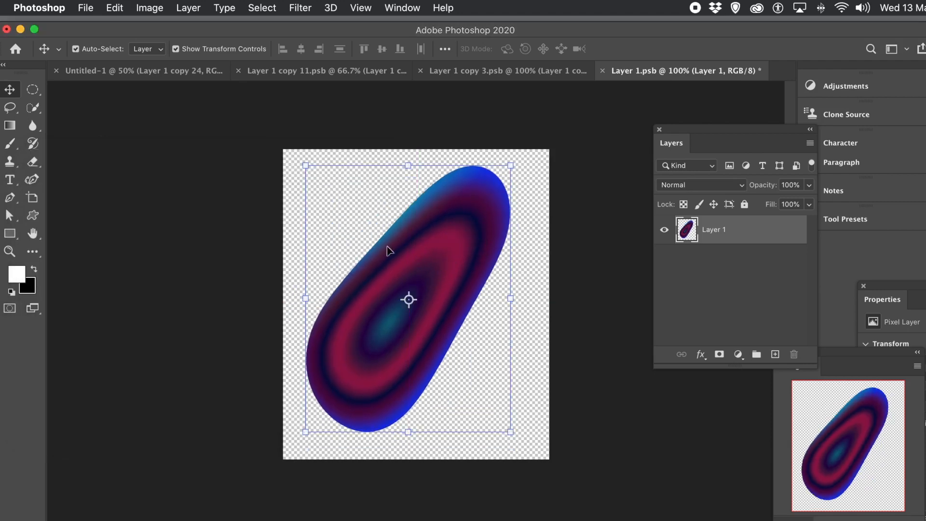
left_click_drag(401, 270, 365, 248)
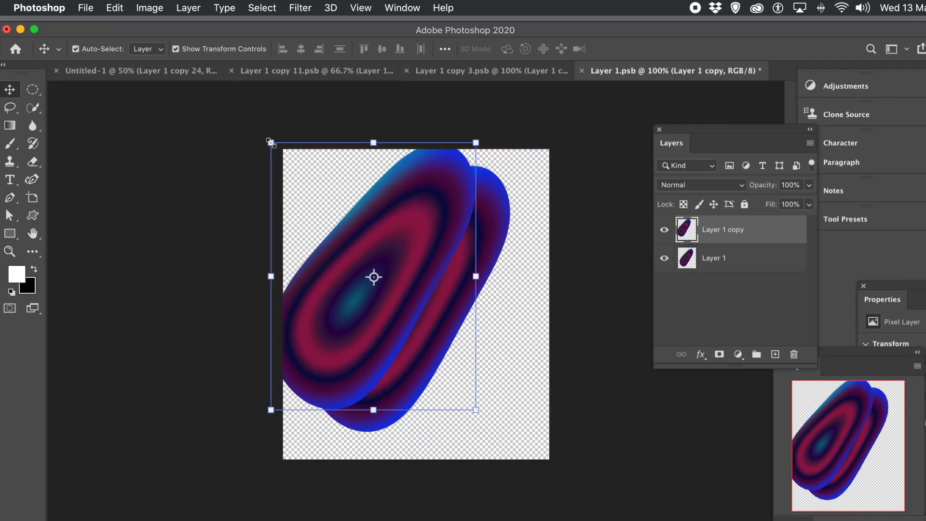
- Scale the duplicate shape to about 48% width and 51% height, centre it over the original and rotate it about 161°
left_click_drag(269, 142, 377, 275)
left_click_drag(441, 301, 418, 267)
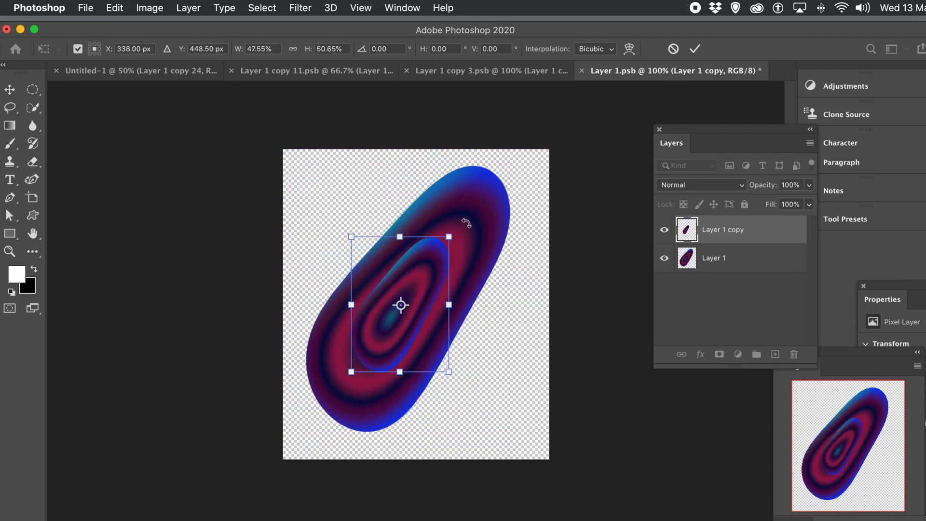
left_click_drag(464, 223, 371, 382)
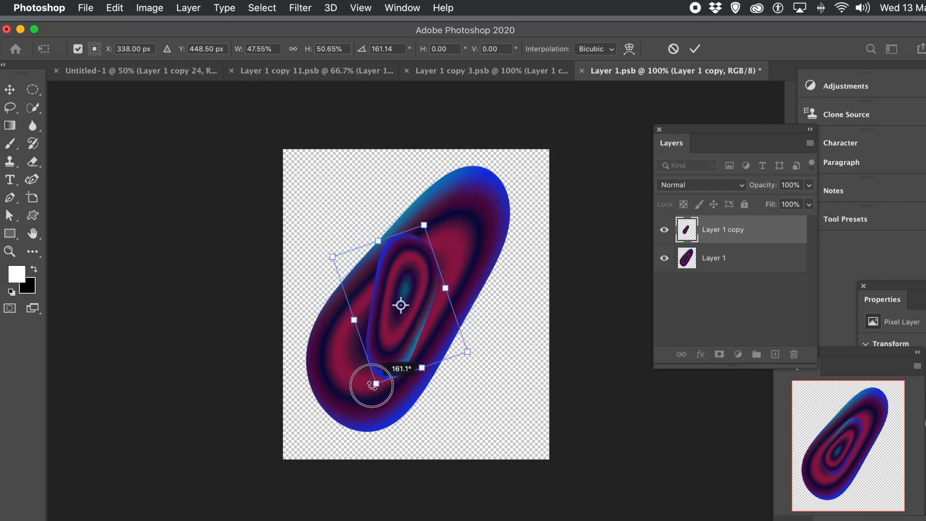
double_click(400, 346)
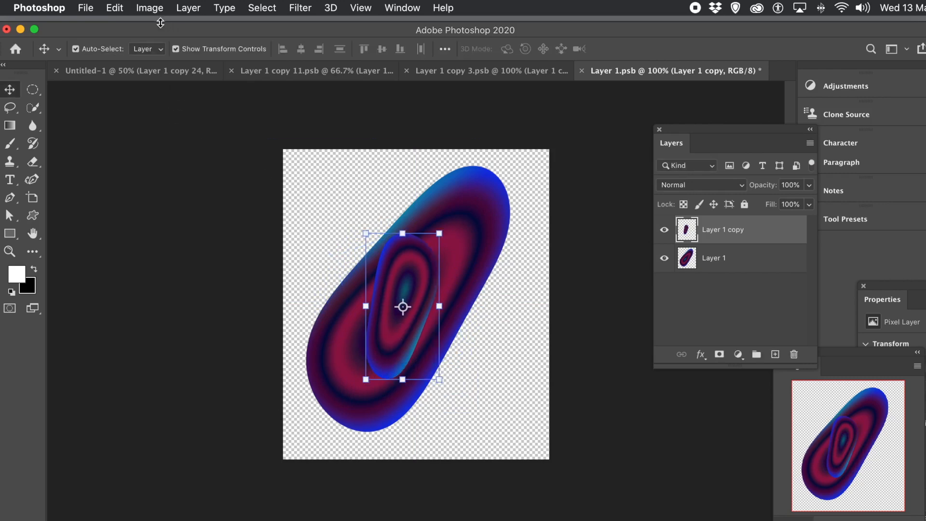
- Recolour the small inner shape with a Hue/Saturation adjustment, setting the hue to +79
left_click(150, 8)
mouse_move(280, 45)
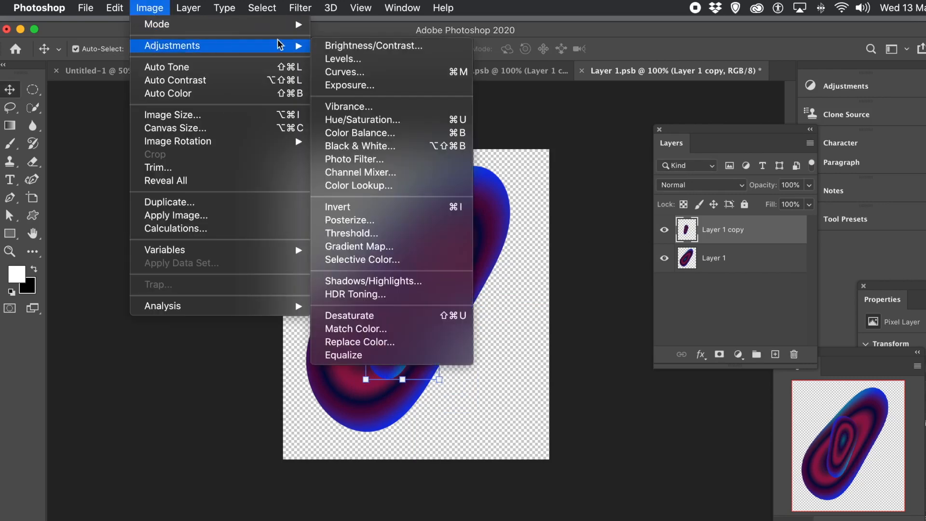
left_click(340, 120)
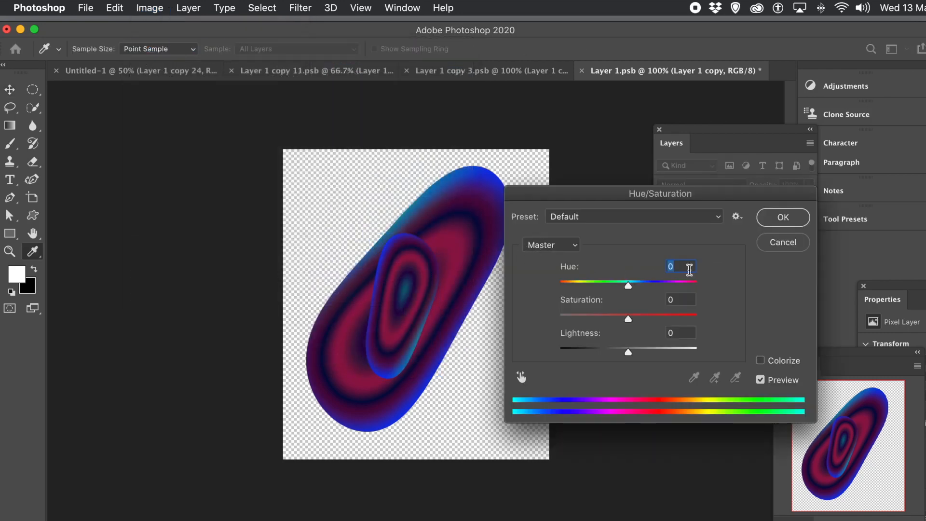
left_click_drag(651, 285, 669, 285)
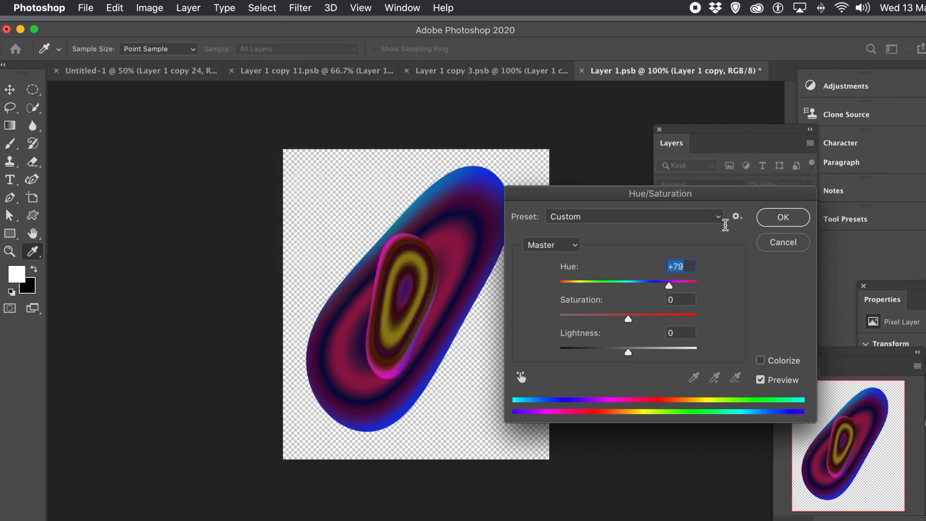
left_click(767, 217)
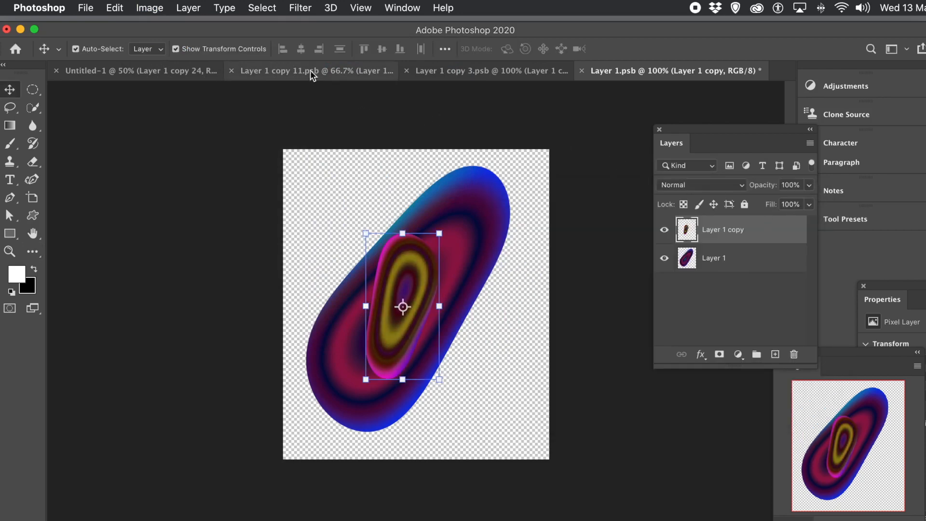
- Add a smooth Inner Bevel with 282% depth, 79 px size and 4 px soften, plus a Drop Shadow, to the inner shape
left_click(191, 10)
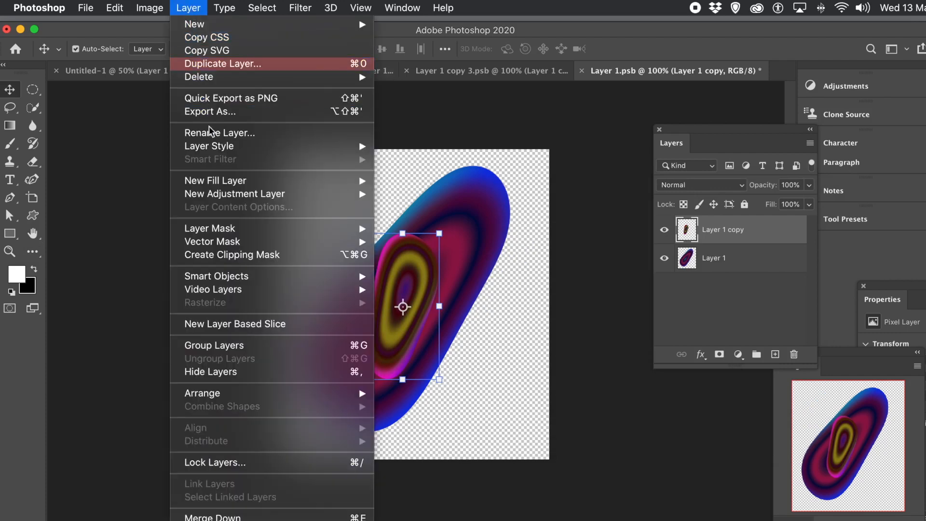
mouse_move(231, 151)
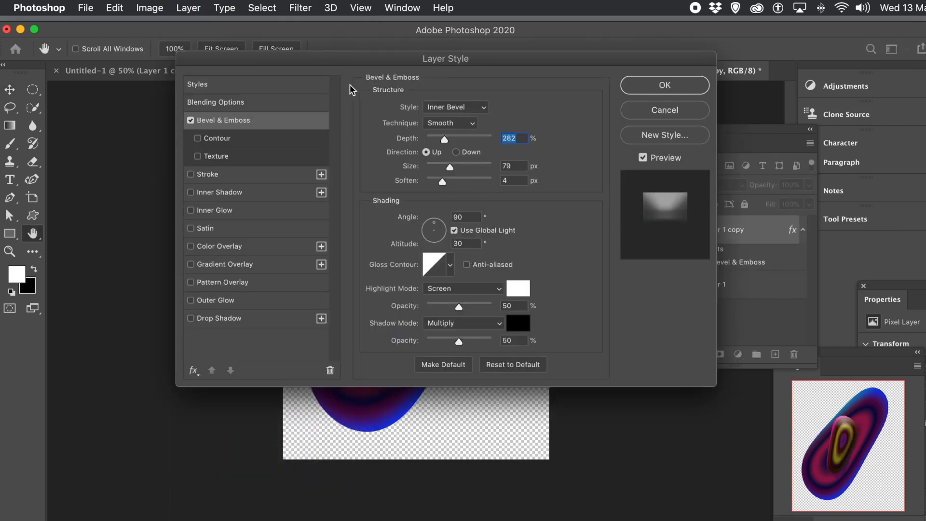
left_click_drag(326, 60, 639, 124)
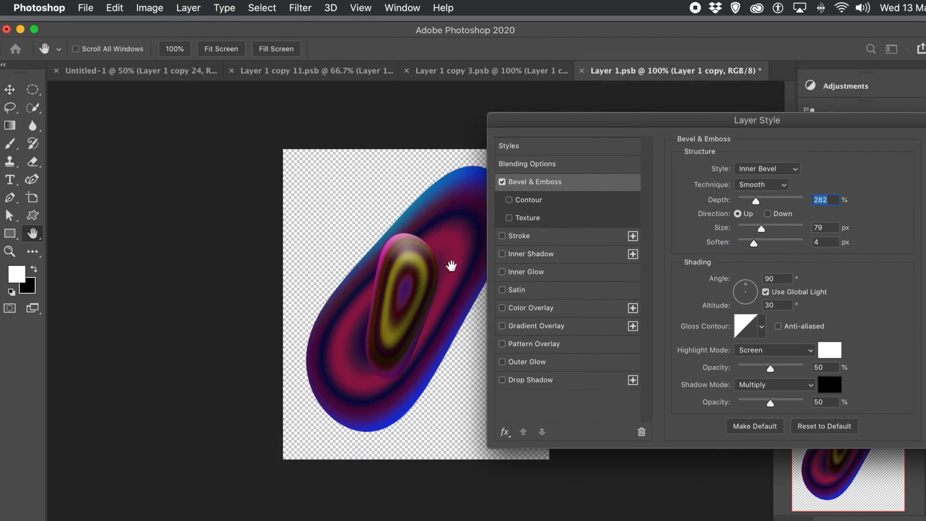
left_click(504, 380)
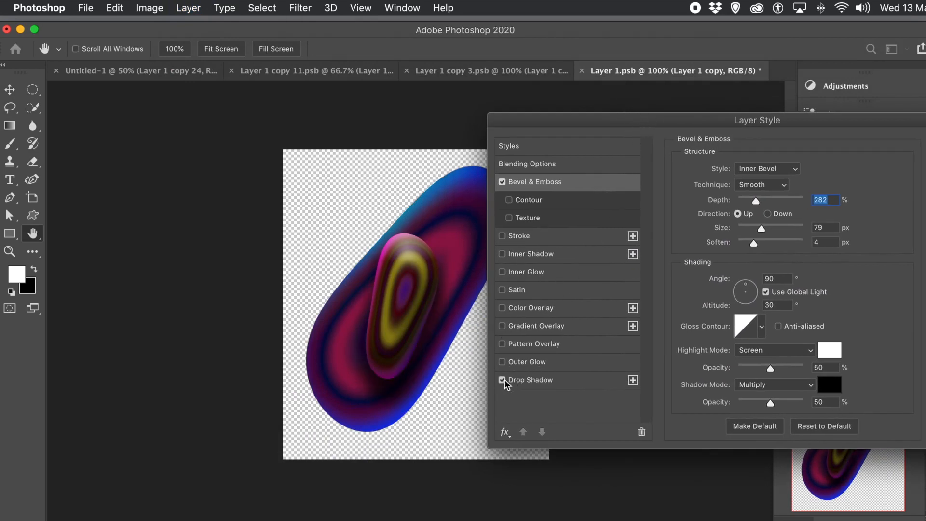
- Add a bright blue Color Overlay in Overlay blend mode at 100% opacity to the inner shape and apply the layer style
left_click(503, 308)
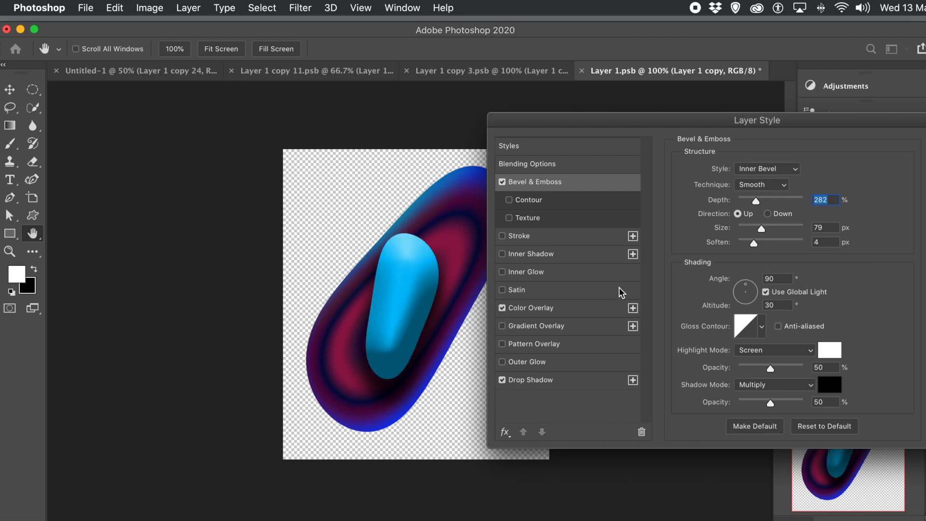
left_click(564, 311)
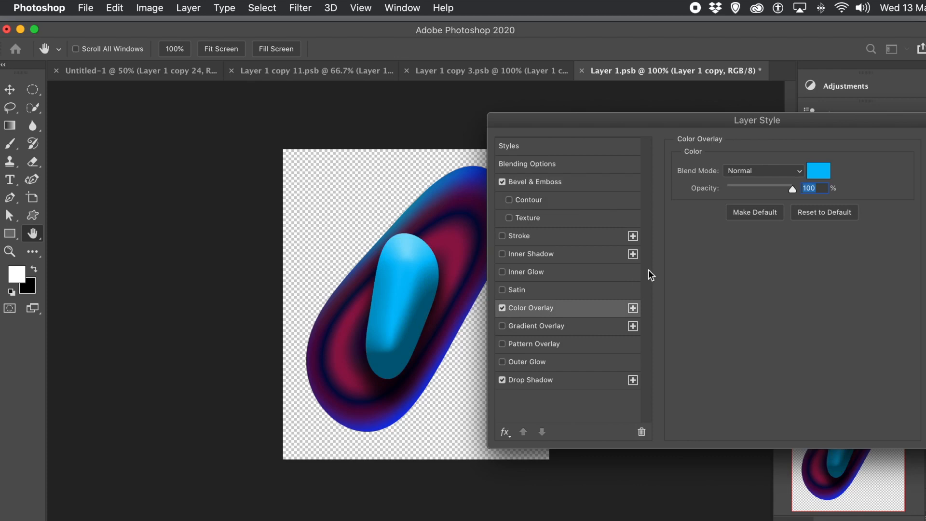
left_click(750, 171)
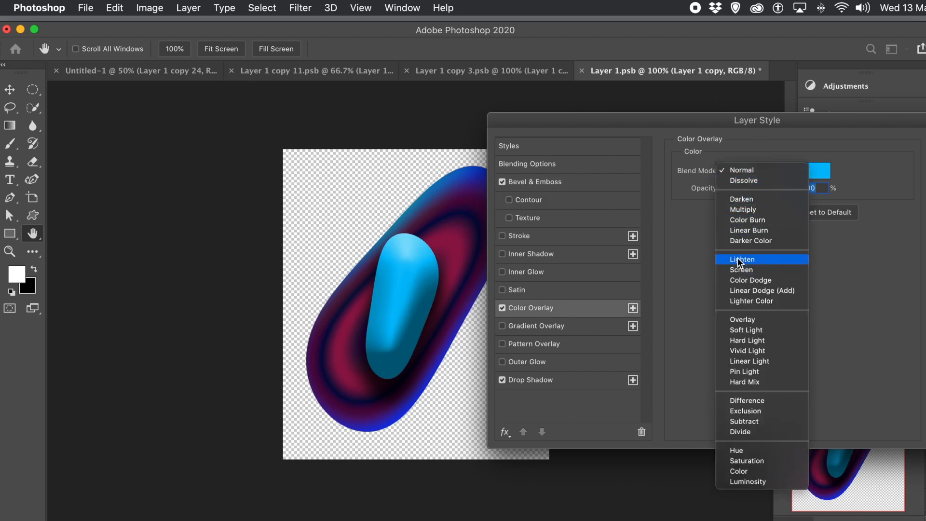
left_click(737, 320)
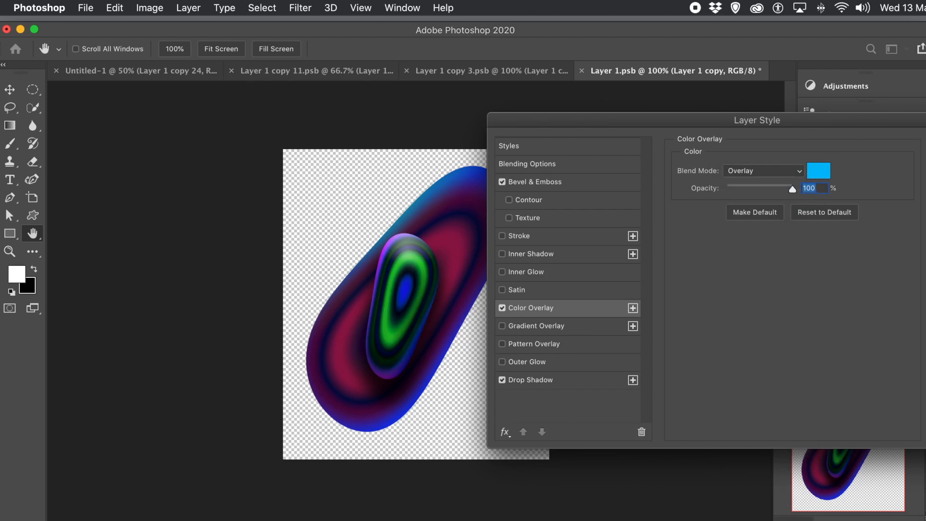
key("Return")
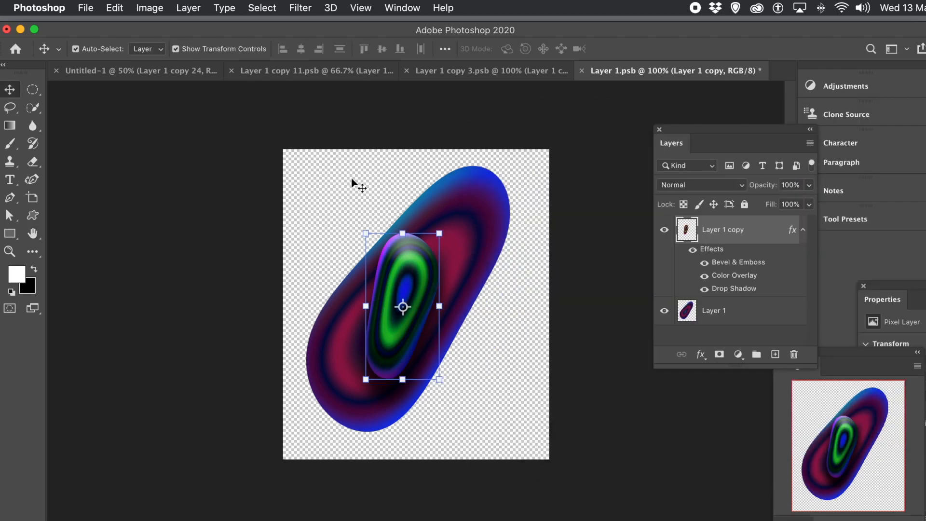
- Save and close the nested smart objects Layer 1.psb, Layer 1 copy 3.psb and Layer 1 copy 11.psb to update the main document
left_click(582, 71)
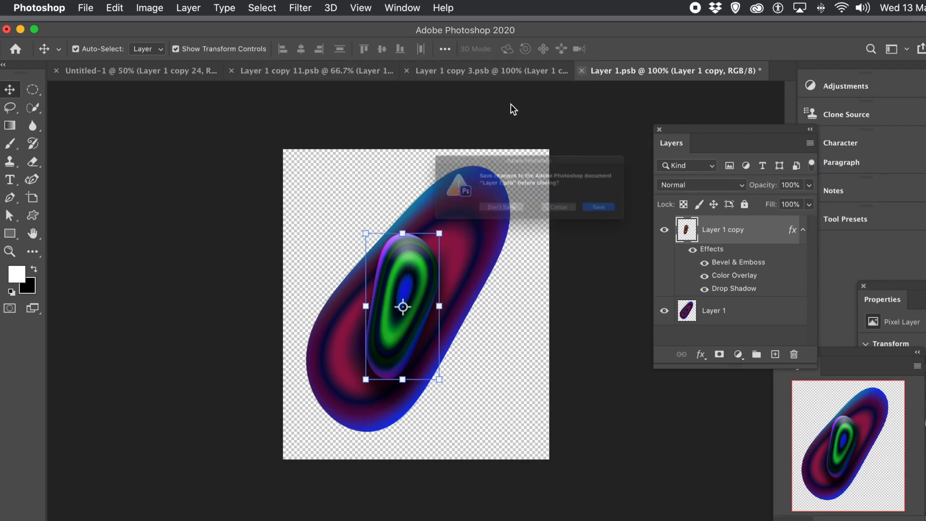
left_click(653, 221)
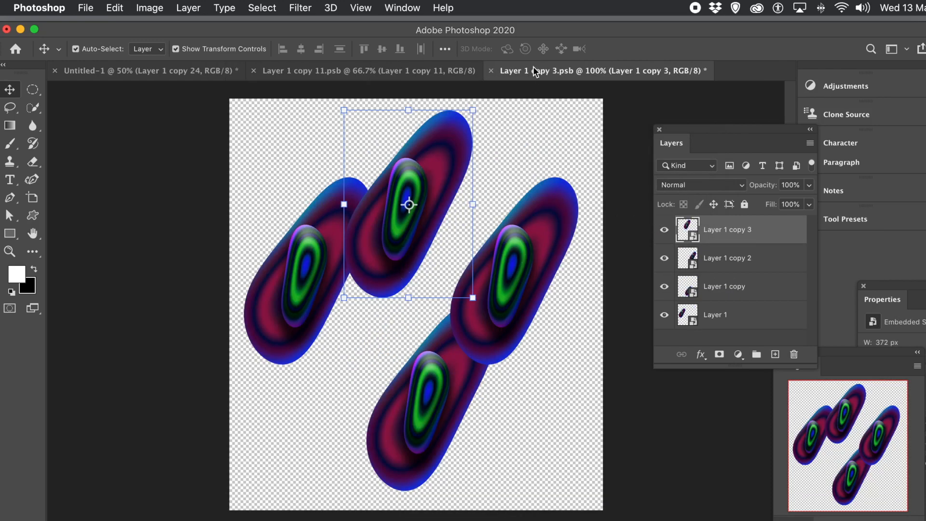
left_click(490, 71)
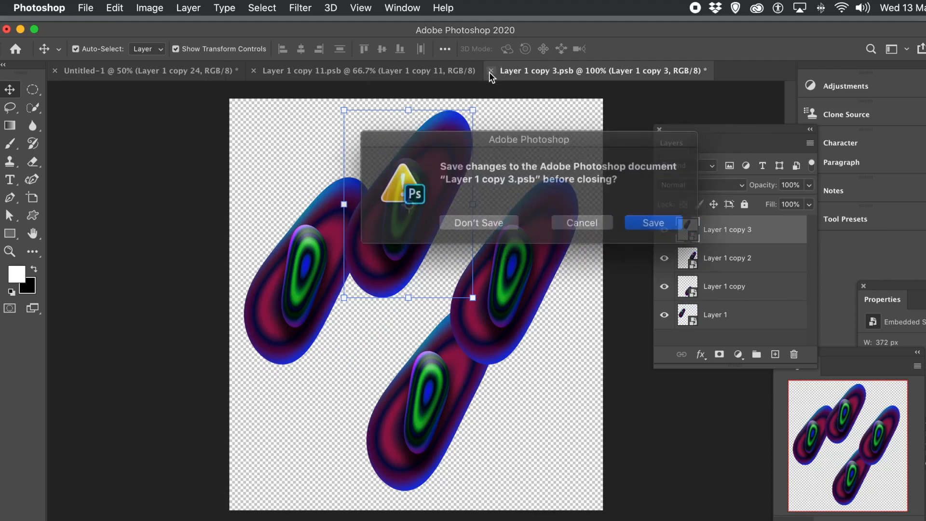
left_click(642, 218)
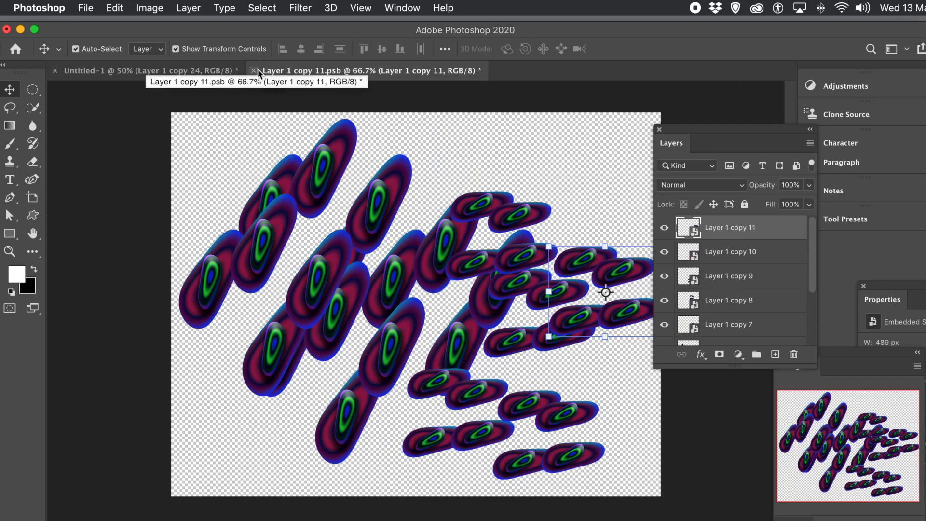
left_click_drag(678, 143, 733, 152)
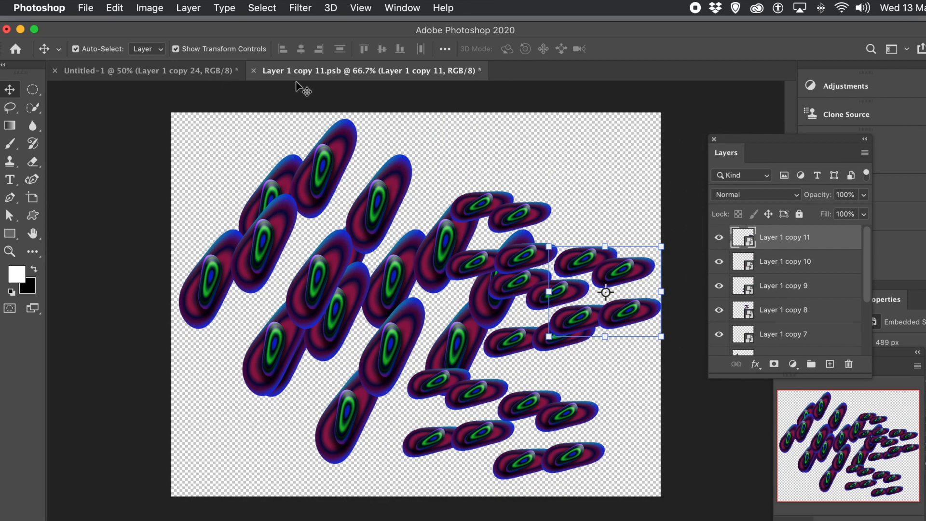
left_click(255, 71)
left_click(644, 221)
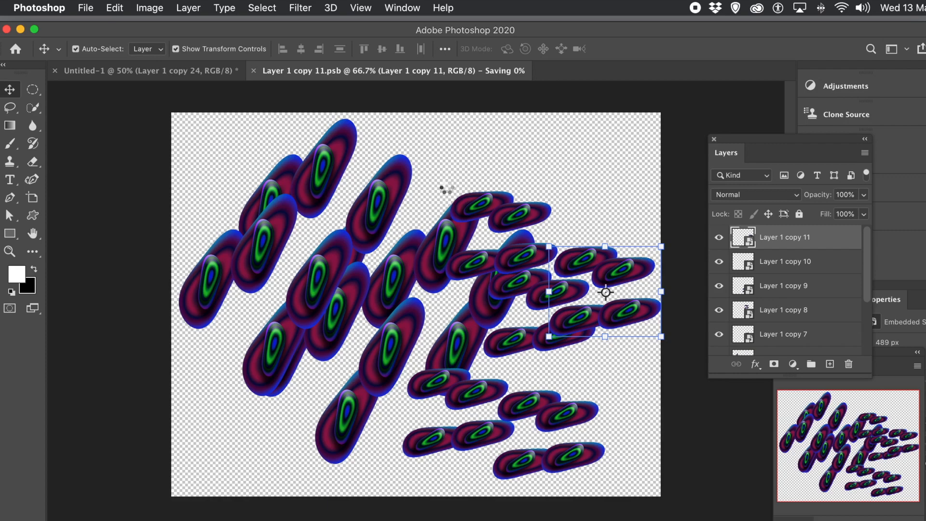
key("super+w")
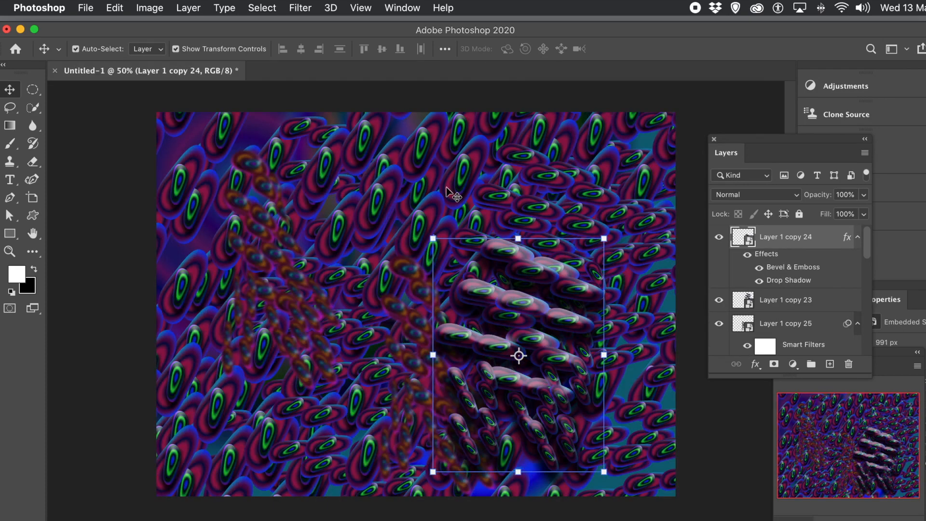
- Move the embossed cluster to the canvas's upper left and place duplicates of it at the lower centre and upper right
left_click(372, 182)
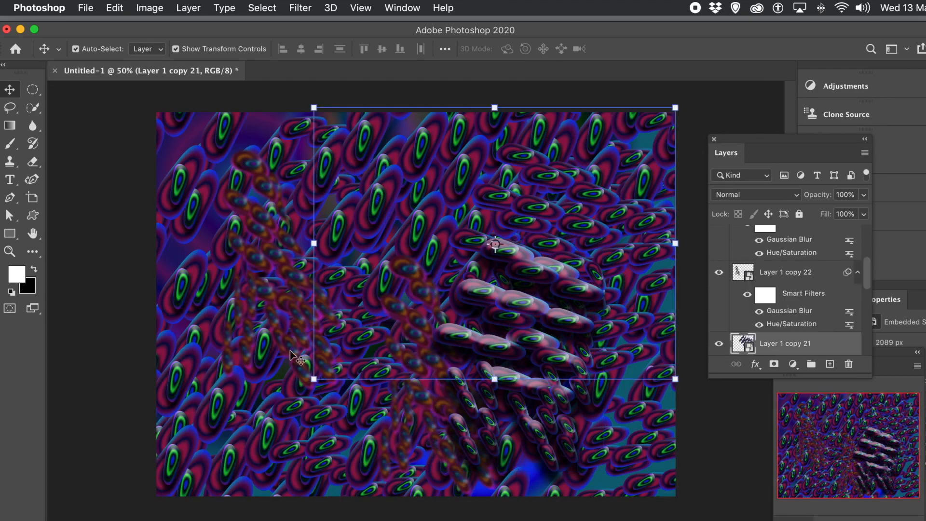
left_click(151, 249)
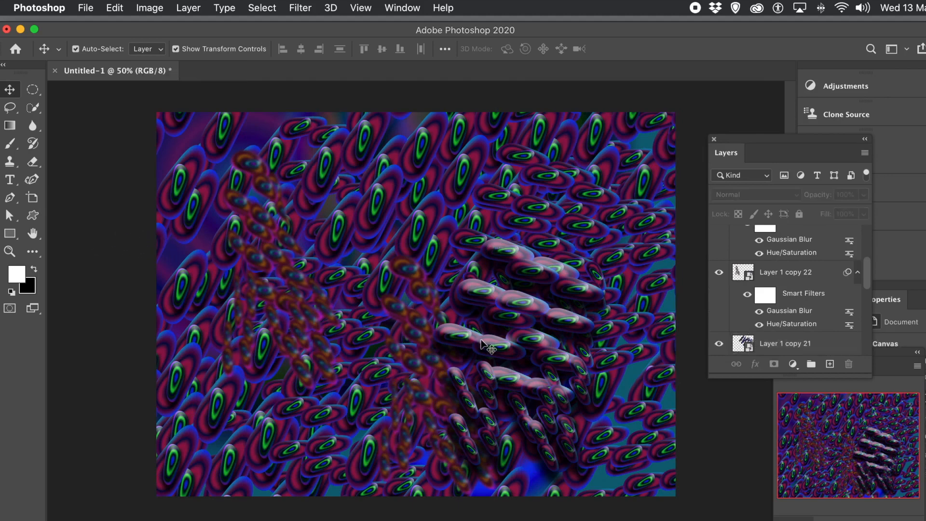
left_click(517, 265)
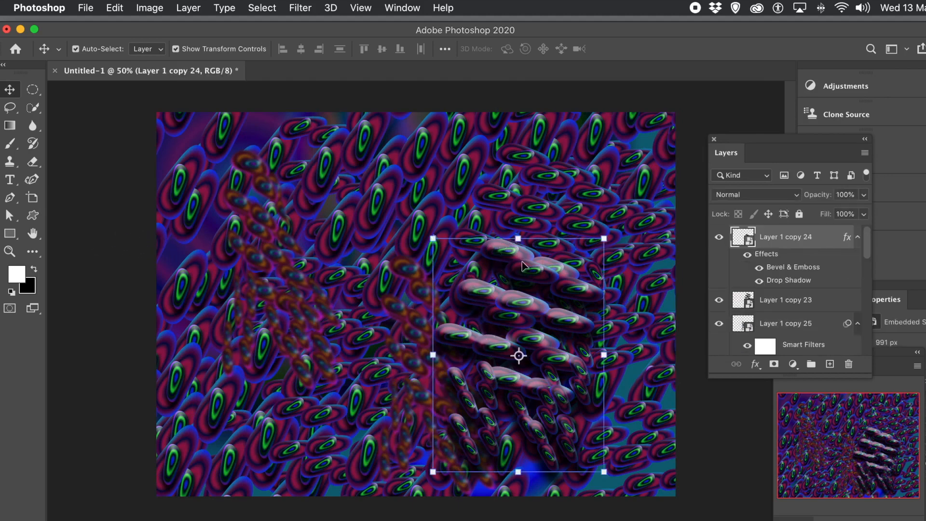
left_click_drag(521, 264, 290, 182)
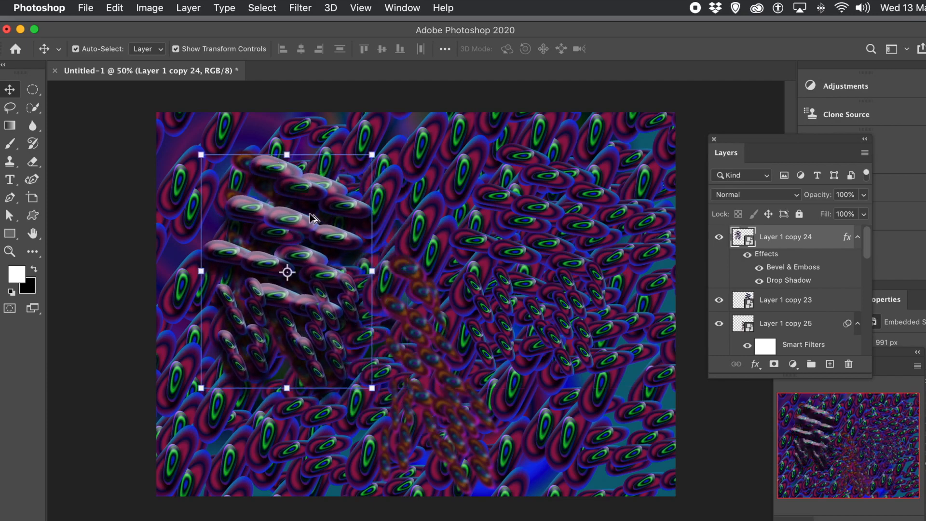
left_click_drag(345, 199, 541, 142)
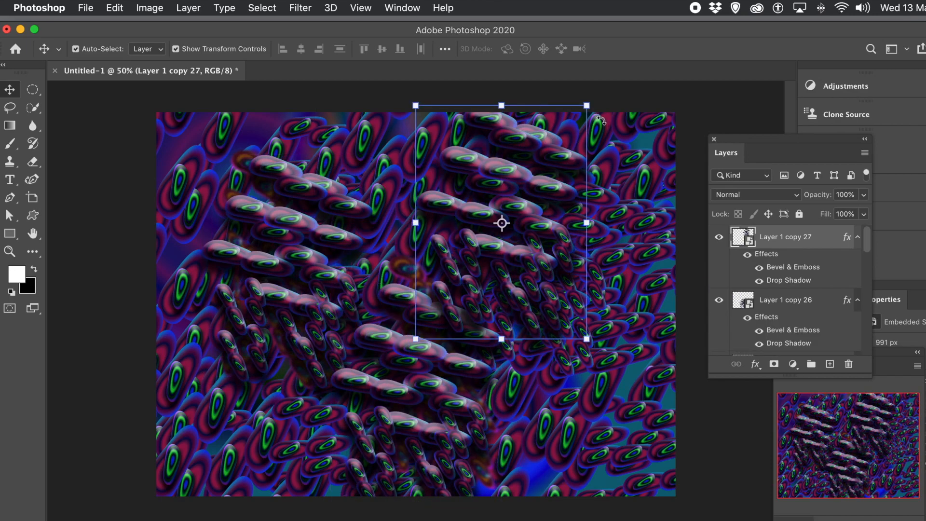
- Rotate the upper-right embossed cluster to about 143° and warp it, arching its lower edge upward and stretching its right corner down and outward
left_click_drag(598, 108, 649, 271)
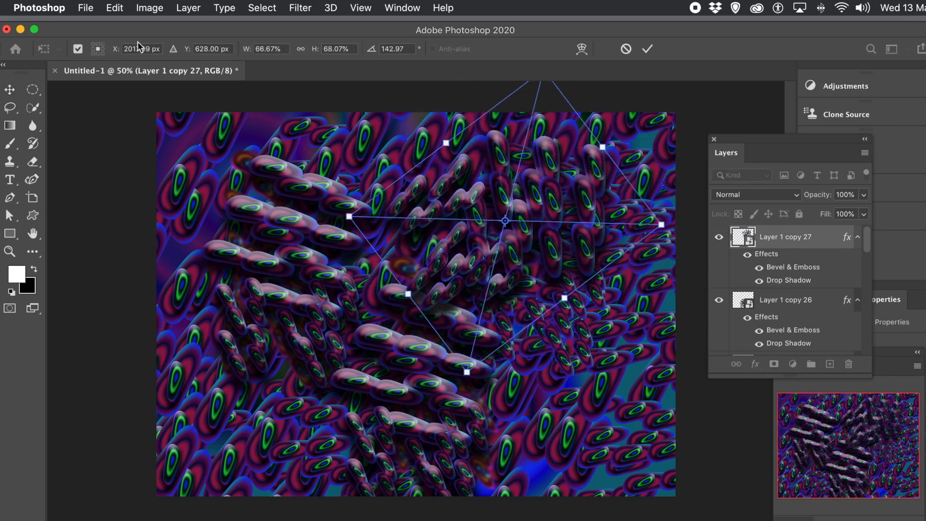
left_click(648, 48)
left_click(116, 9)
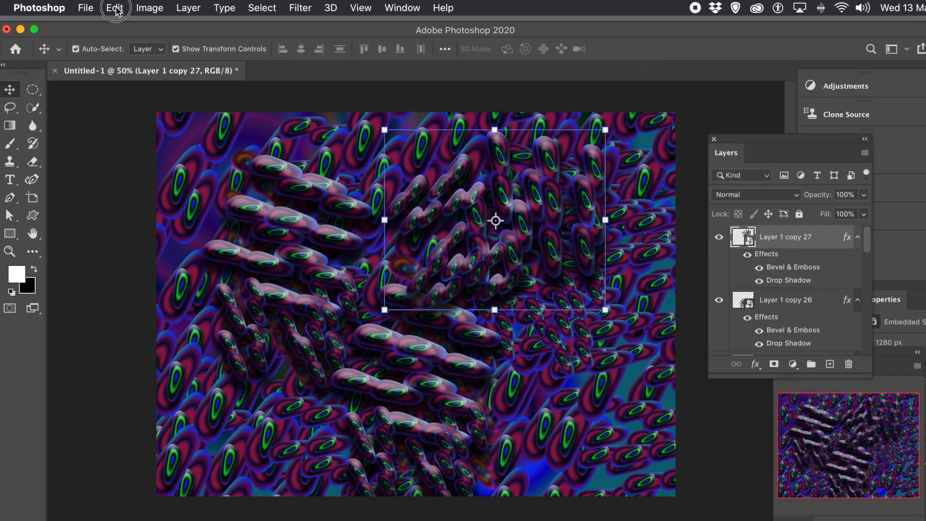
mouse_move(156, 330)
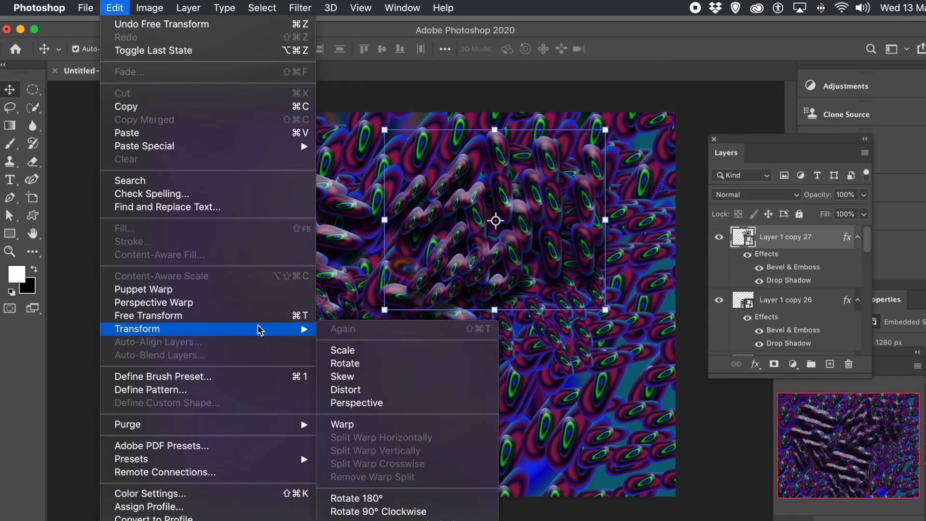
left_click(354, 425)
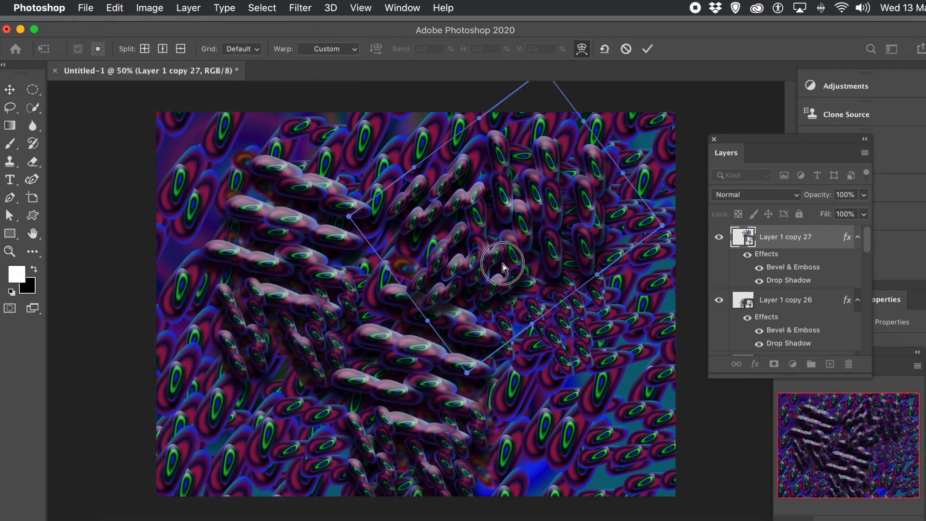
left_click_drag(534, 320, 431, 101)
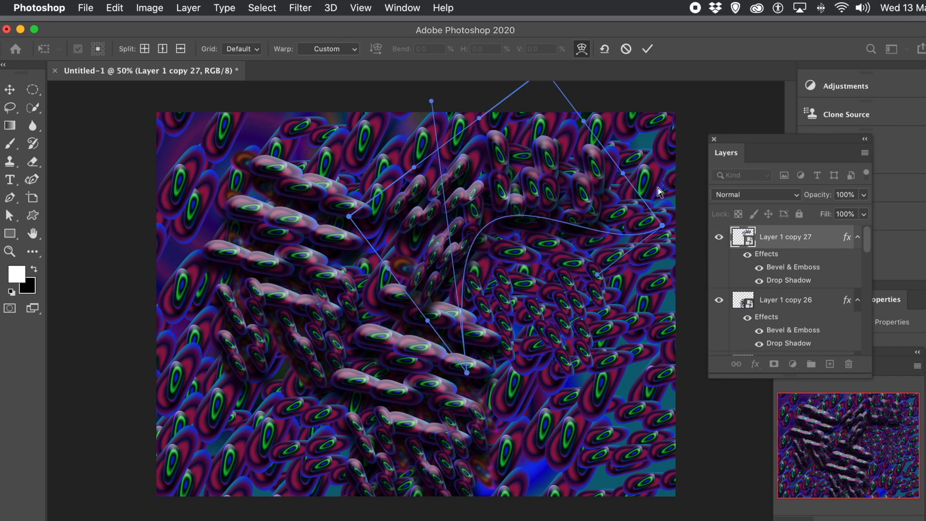
left_click_drag(661, 228, 810, 499)
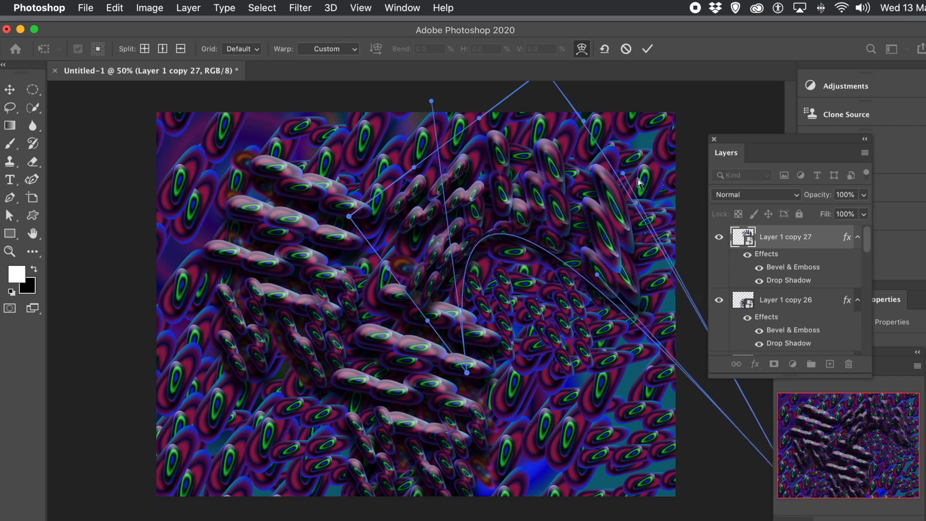
left_click(647, 49)
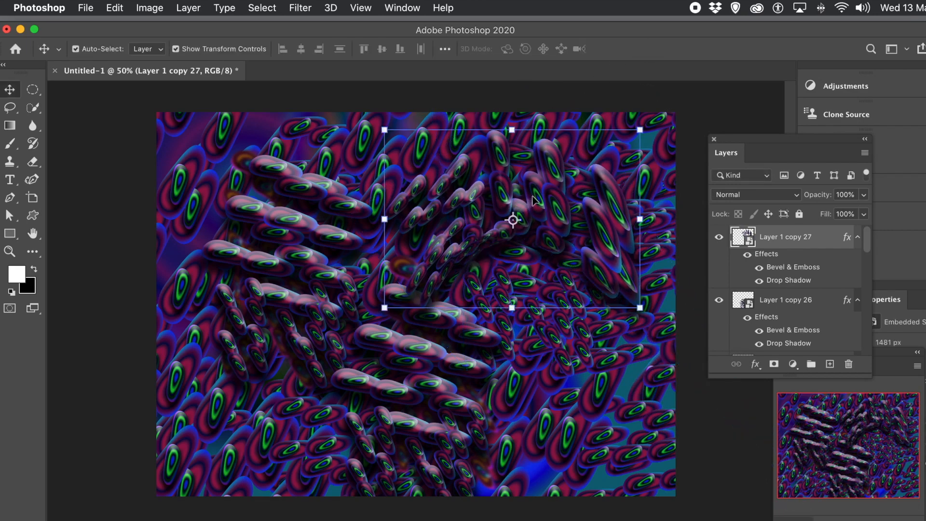
- Place duplicates of the warped cluster at the canvas's upper left and lower right, leaving no layer selected
left_click_drag(537, 200, 573, 443)
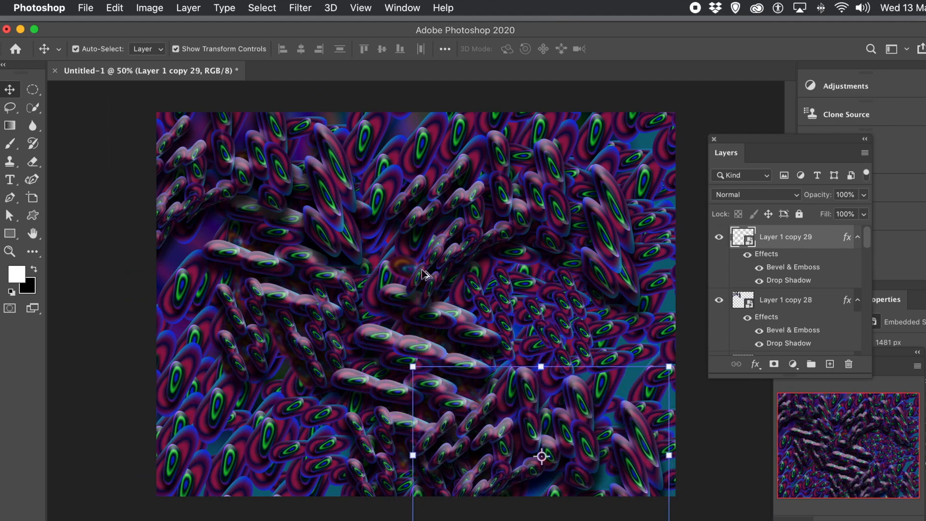
left_click(105, 262)
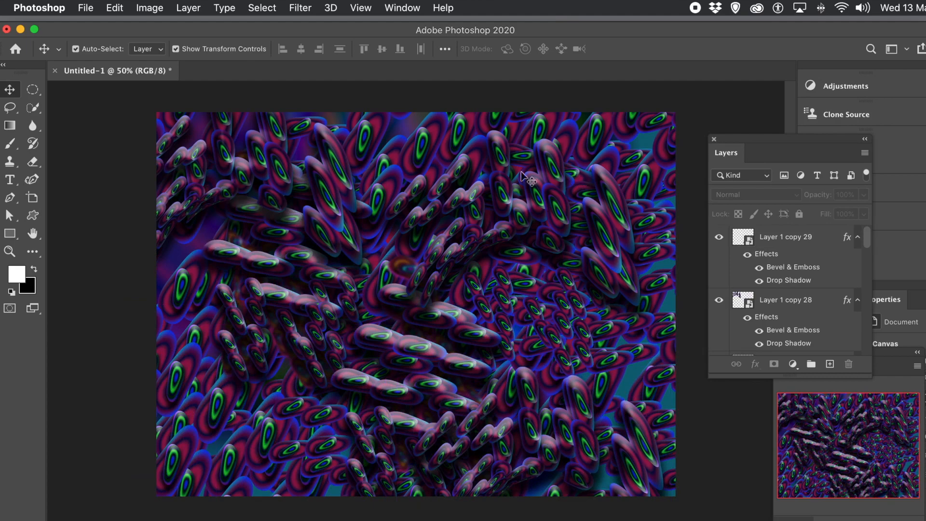
- Enlarge the artwork view to about 66% and dock the floating Layers panel beside the canvas
left_click(10, 253)
left_click_drag(340, 268, 411, 263)
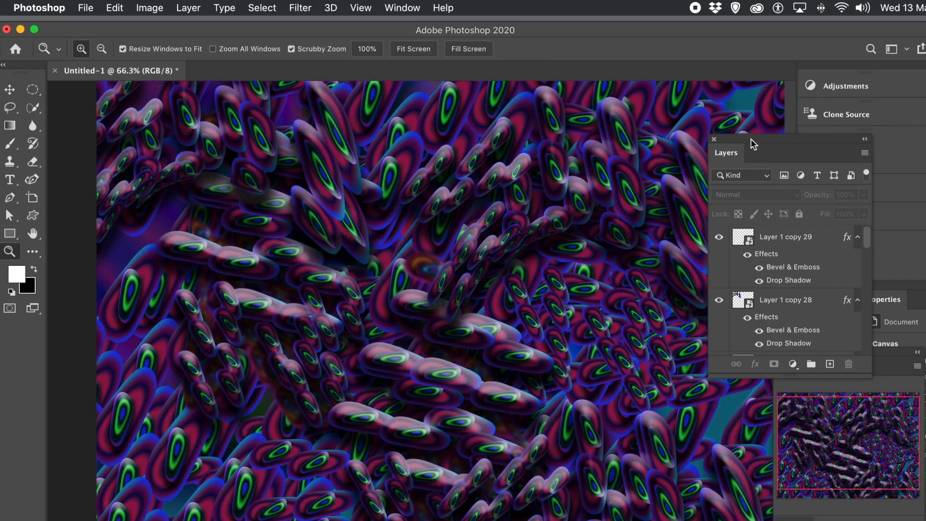
left_click_drag(747, 139, 723, 141)
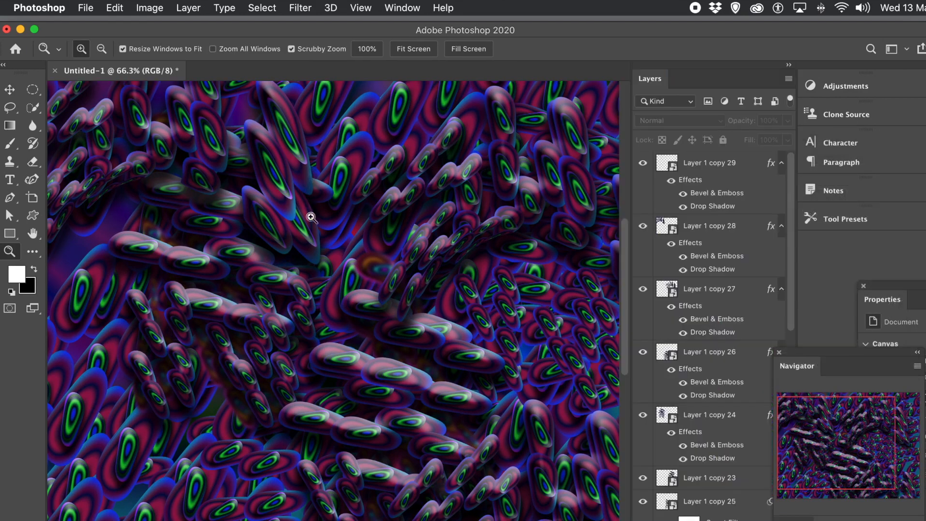